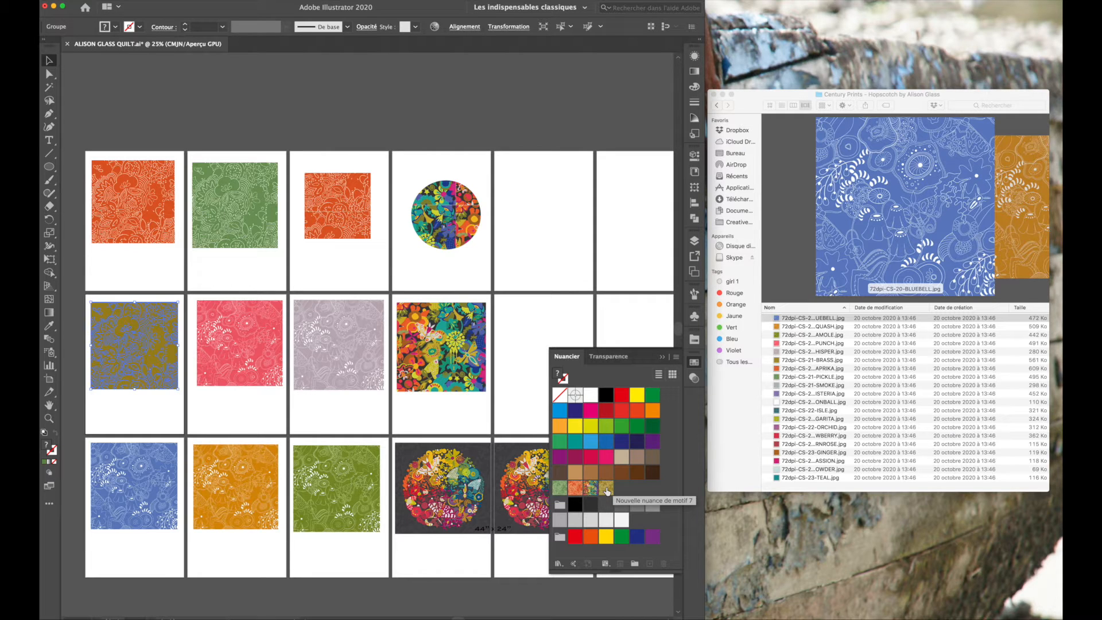
- Open the olive-gold pattern swatch for editing and find its matching fabric image, 72dpi-CS-21-BRASS.jpg, in the fabric folder
left_click(606, 489)
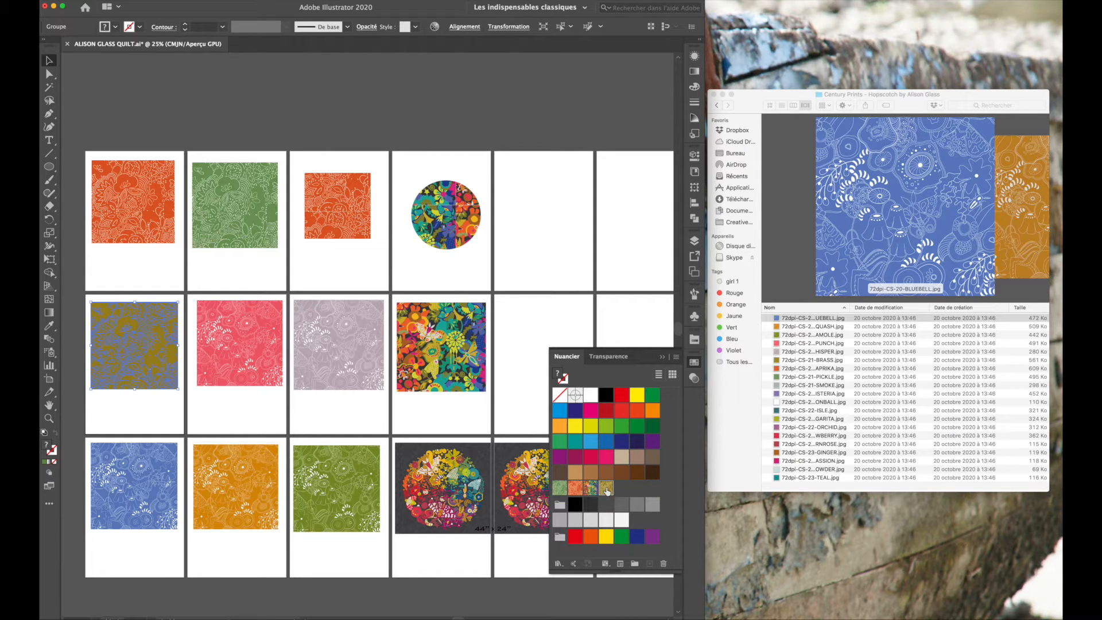
double_click(606, 488)
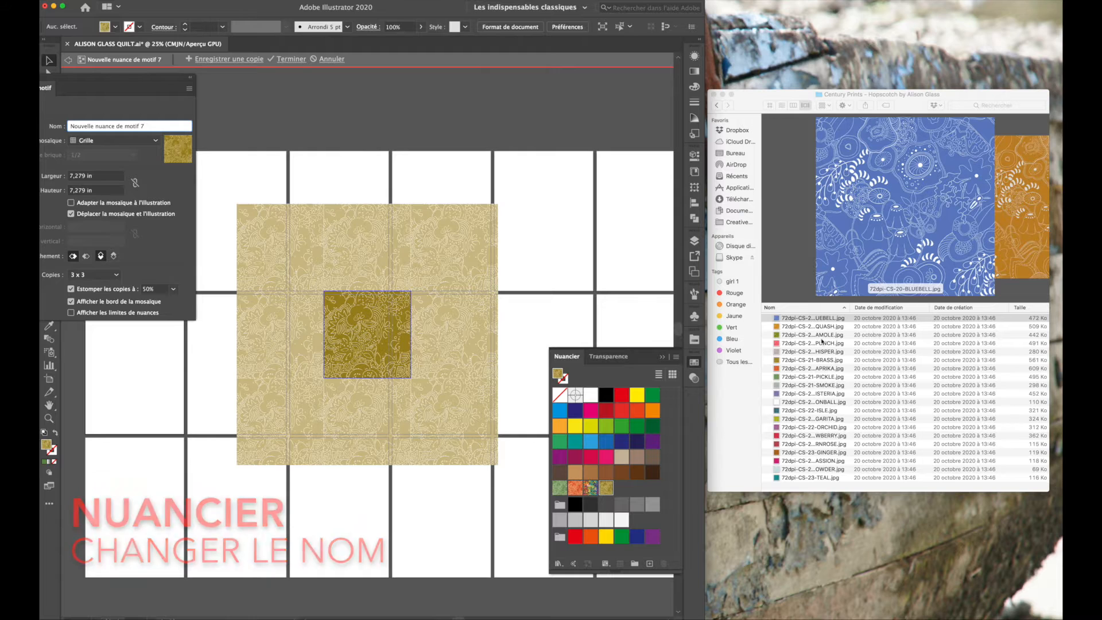
left_click(782, 339)
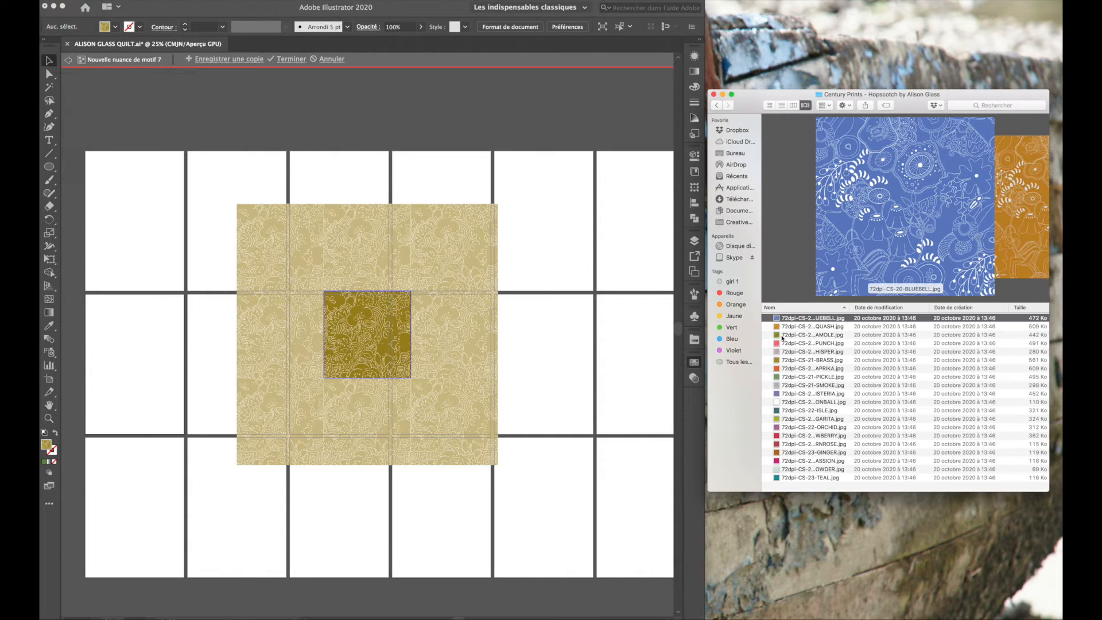
left_click(781, 336)
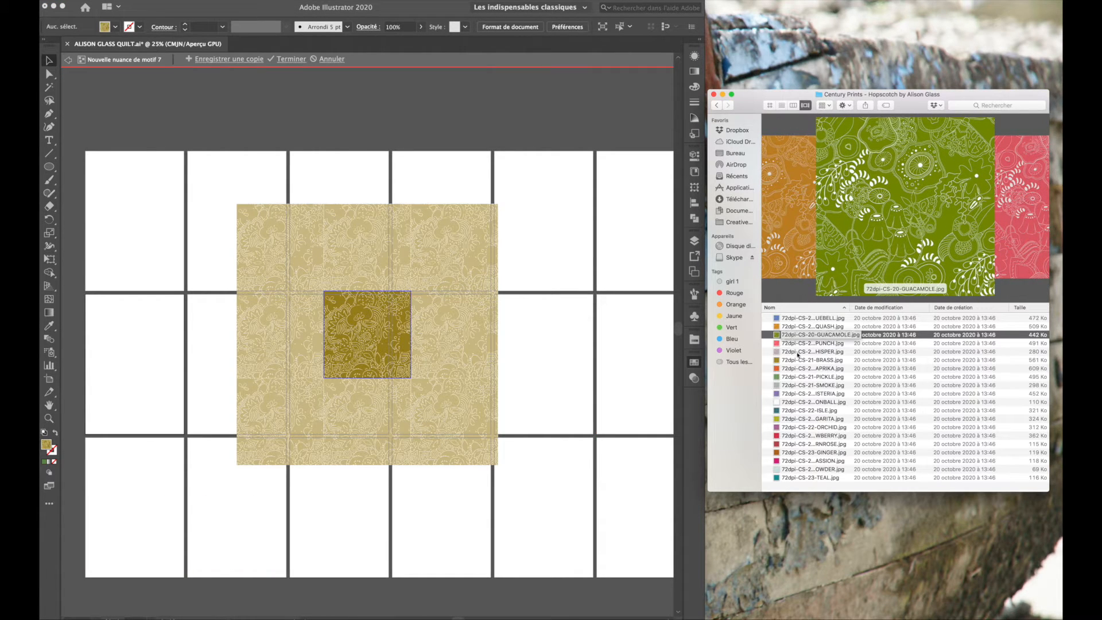
left_click(791, 360)
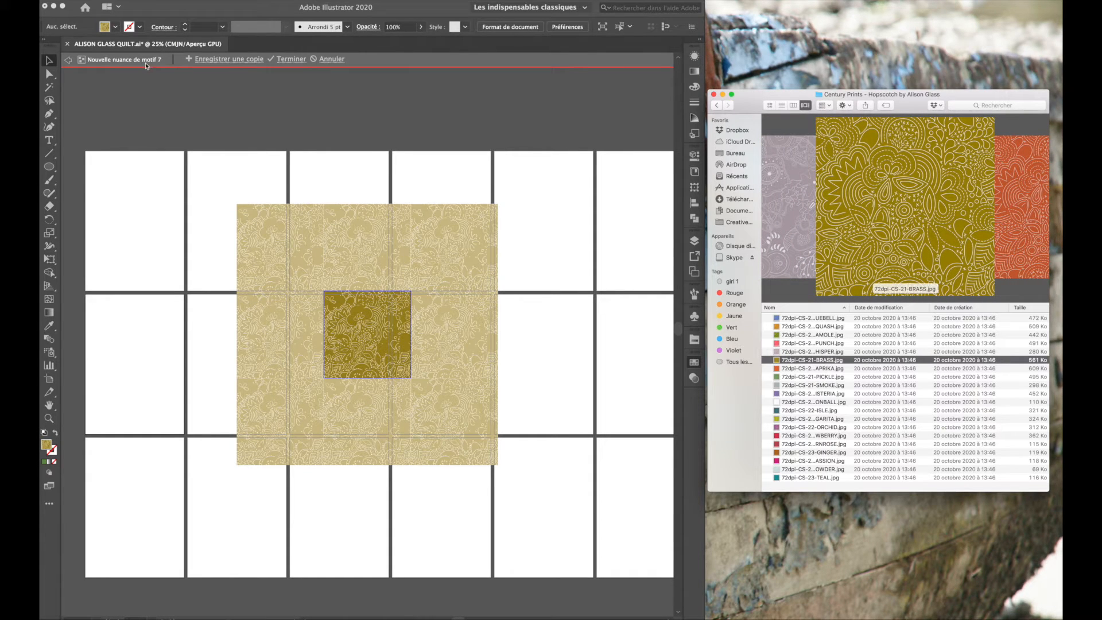
- Rename the olive-gold pattern swatch BRASS and finish pattern editing
left_click(144, 63)
triple_click(108, 126)
type("BRASS")
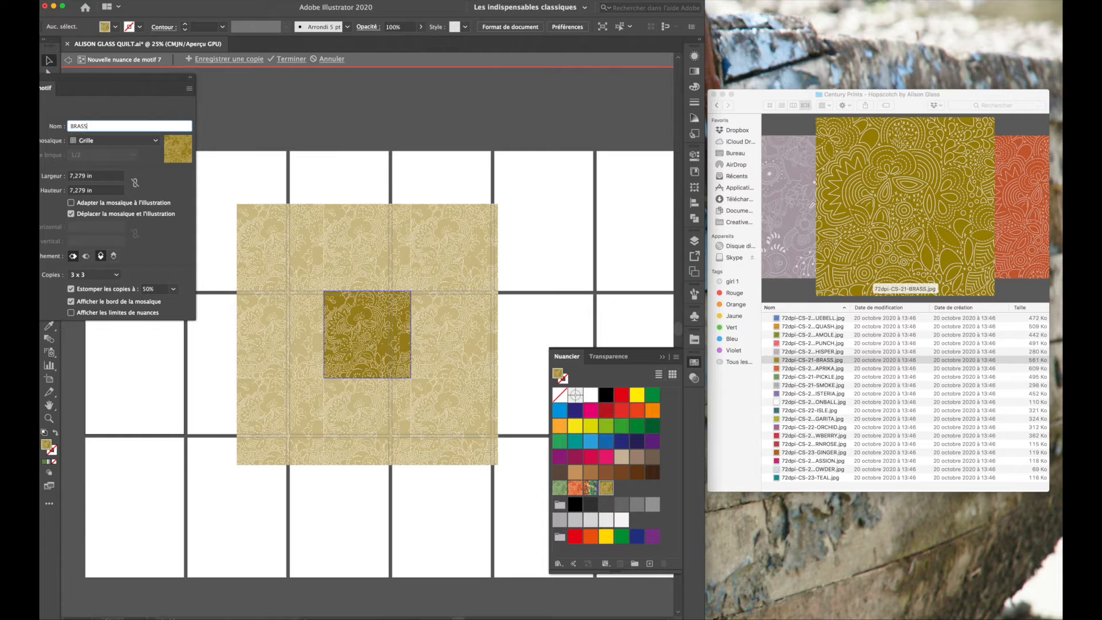
key("Return")
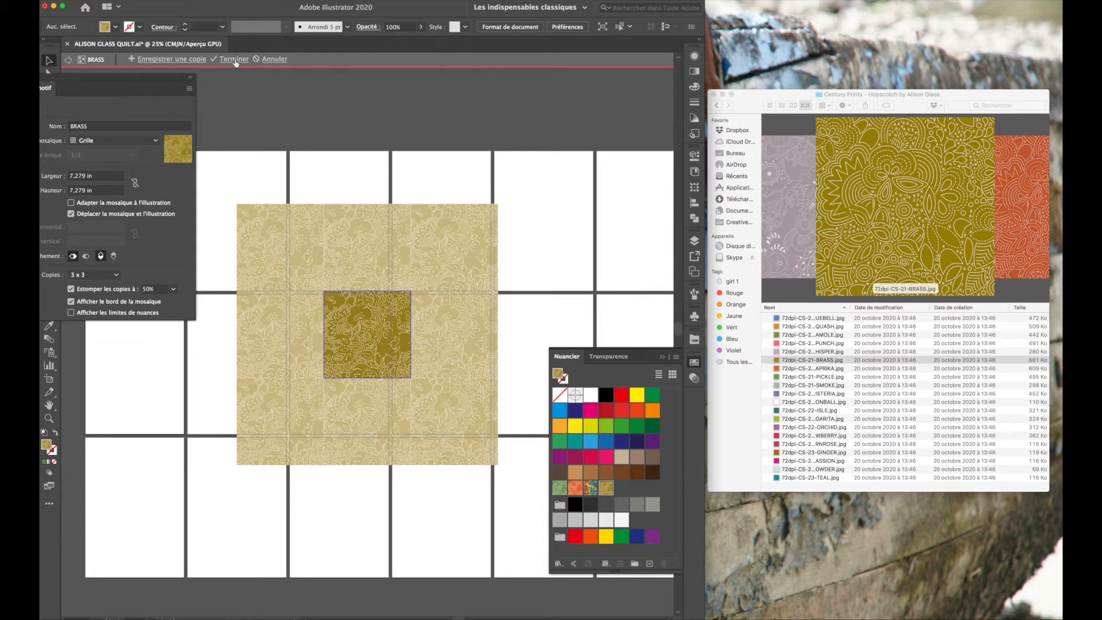
left_click(233, 59)
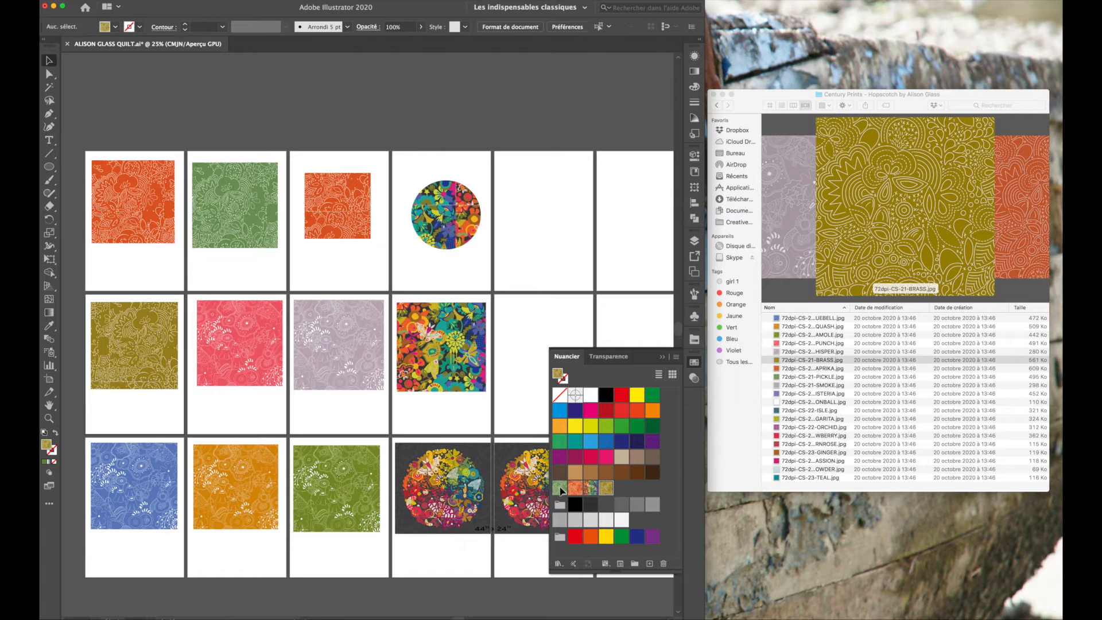
- Widen the file name column in the Hopscotch fabric folder and browse through the fabric image previews
left_click(639, 492)
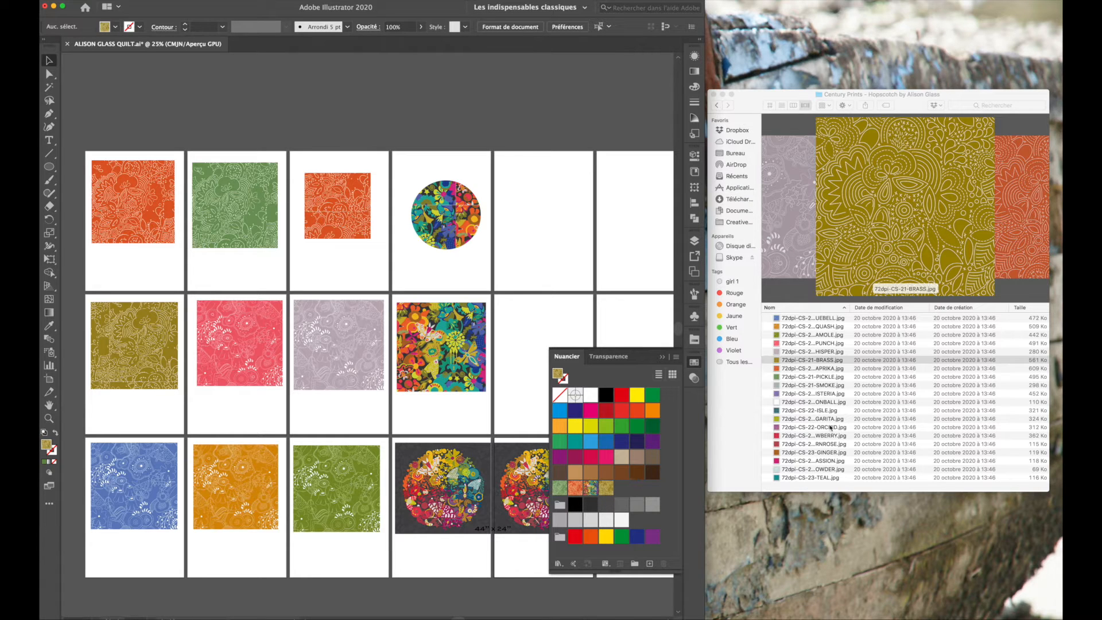
left_click_drag(851, 307, 898, 308)
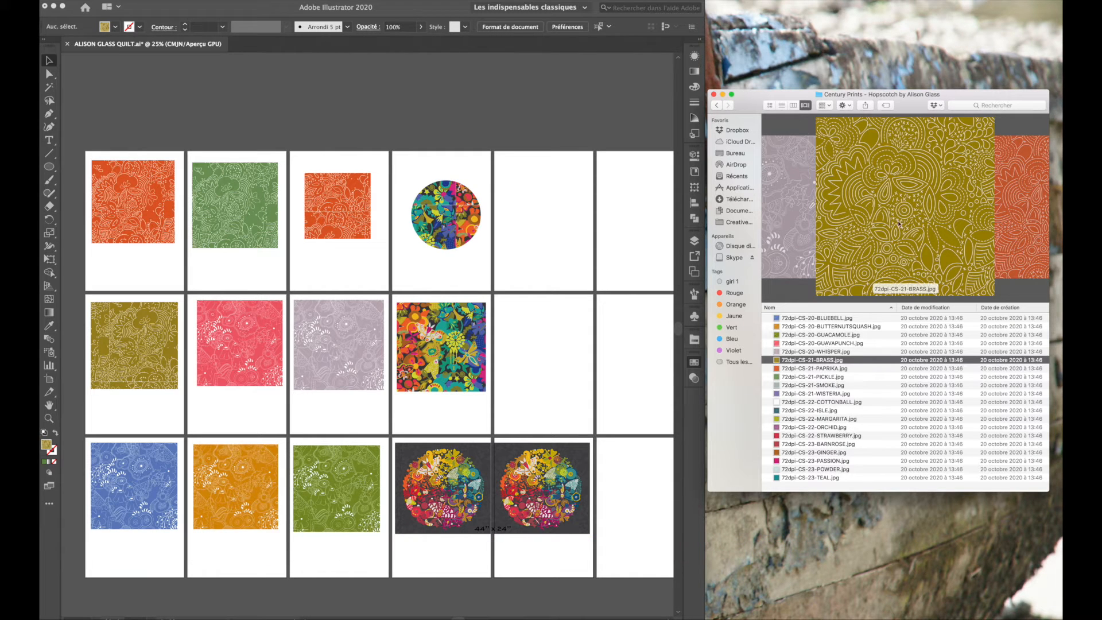
scroll(888, 240, "right", 12)
scroll(872, 251, "left", 10)
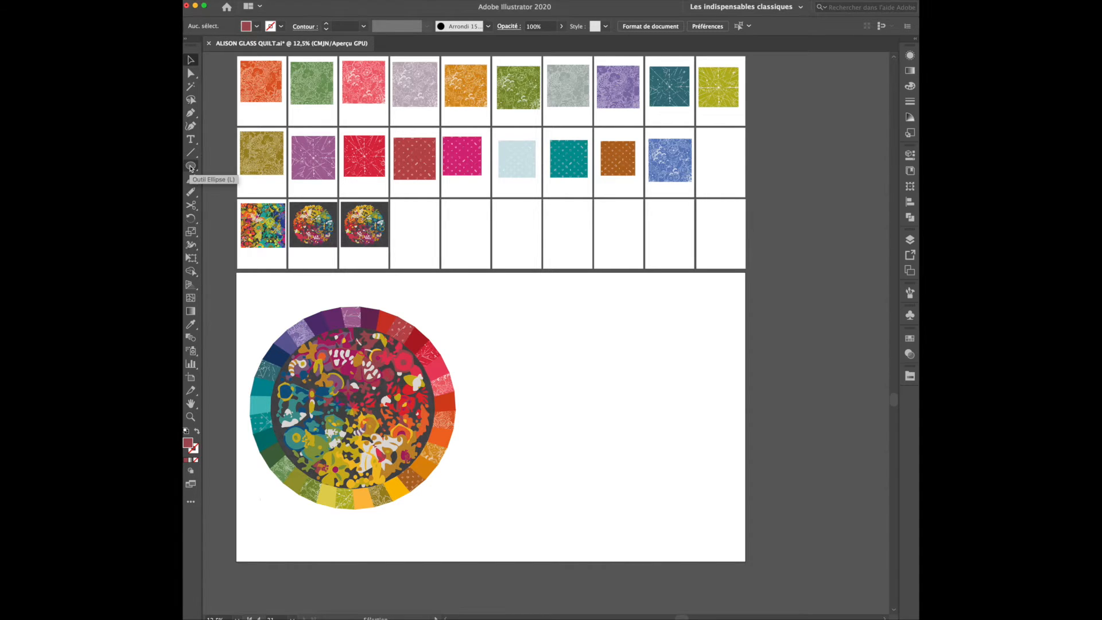
- Draw a small circle in the empty area beside the colour wheel on the large artboard, as the centre marker
left_click(190, 166)
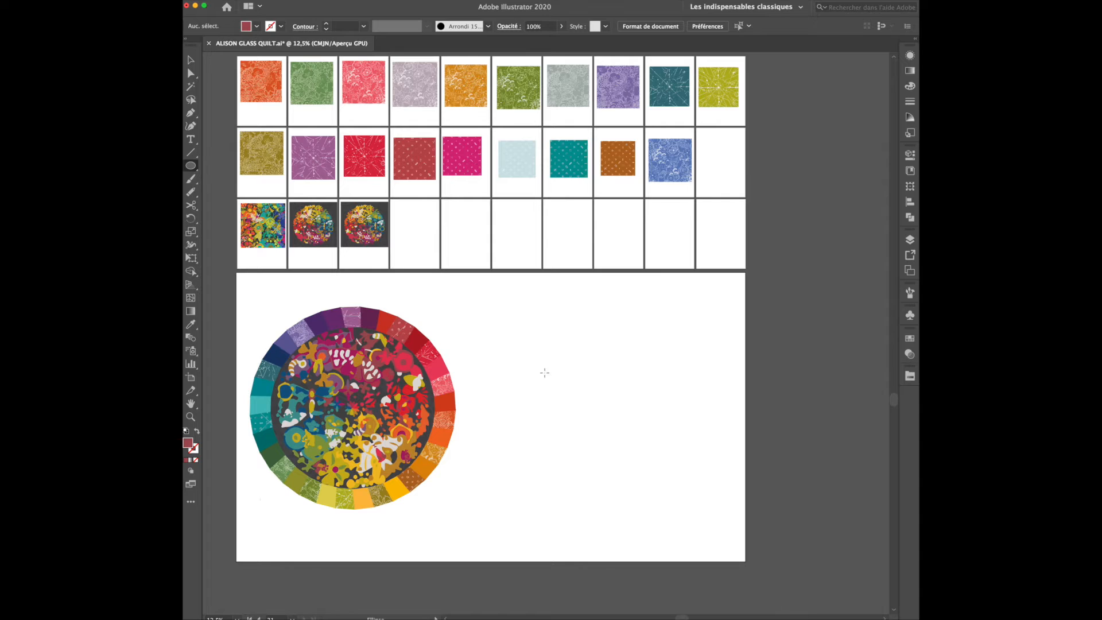
left_click_drag(614, 401, 626, 416)
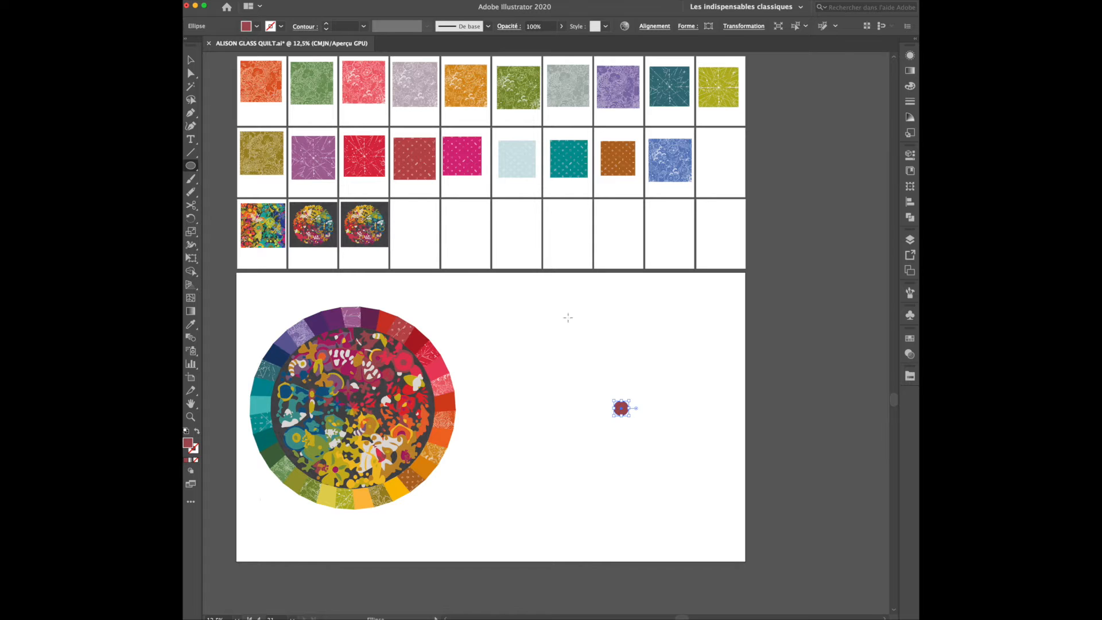
key("v")
left_click(567, 331)
- Draw a rectangle above the small circle and set its width and height to 3 in each
left_click_drag(196, 172, 231, 164)
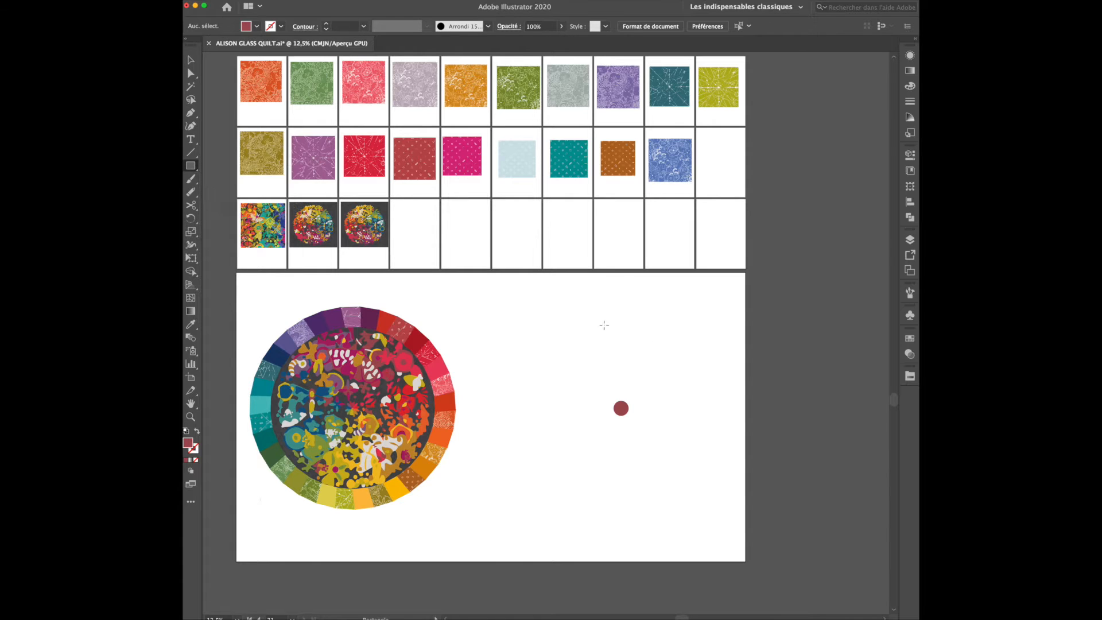
left_click_drag(611, 316, 633, 340)
left_click(740, 27)
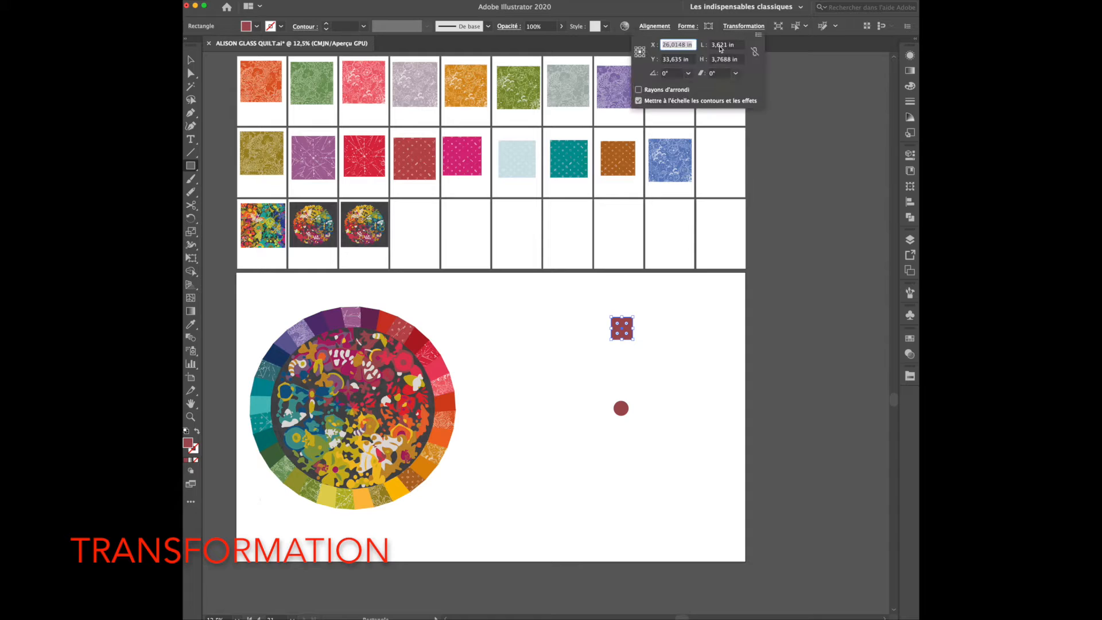
left_click(726, 45)
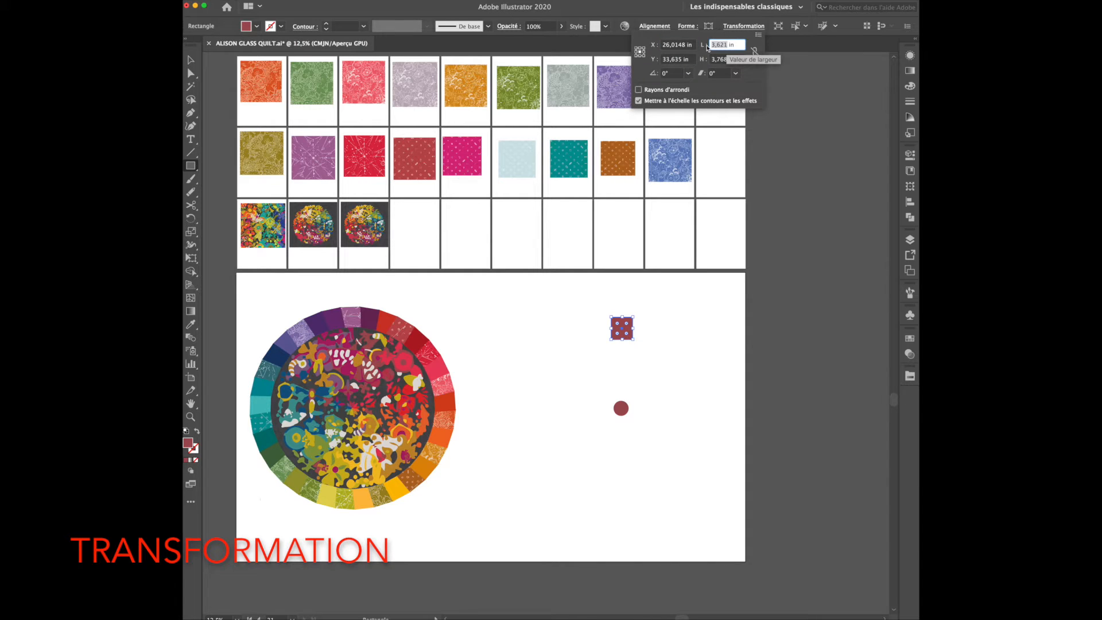
type("3")
left_click(726, 59)
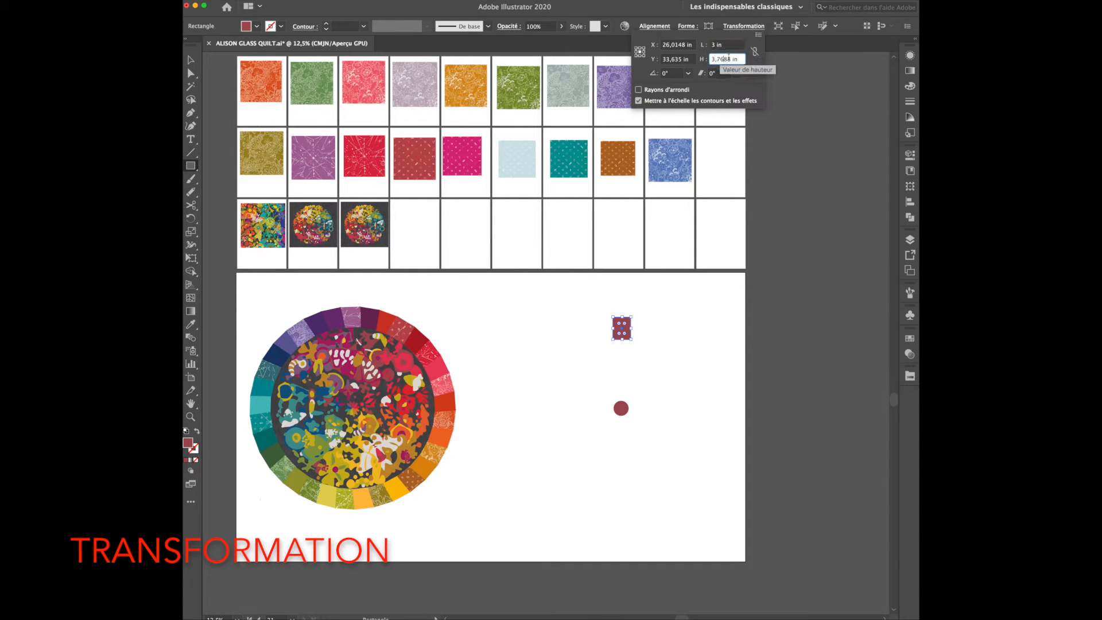
type("3")
key("Return")
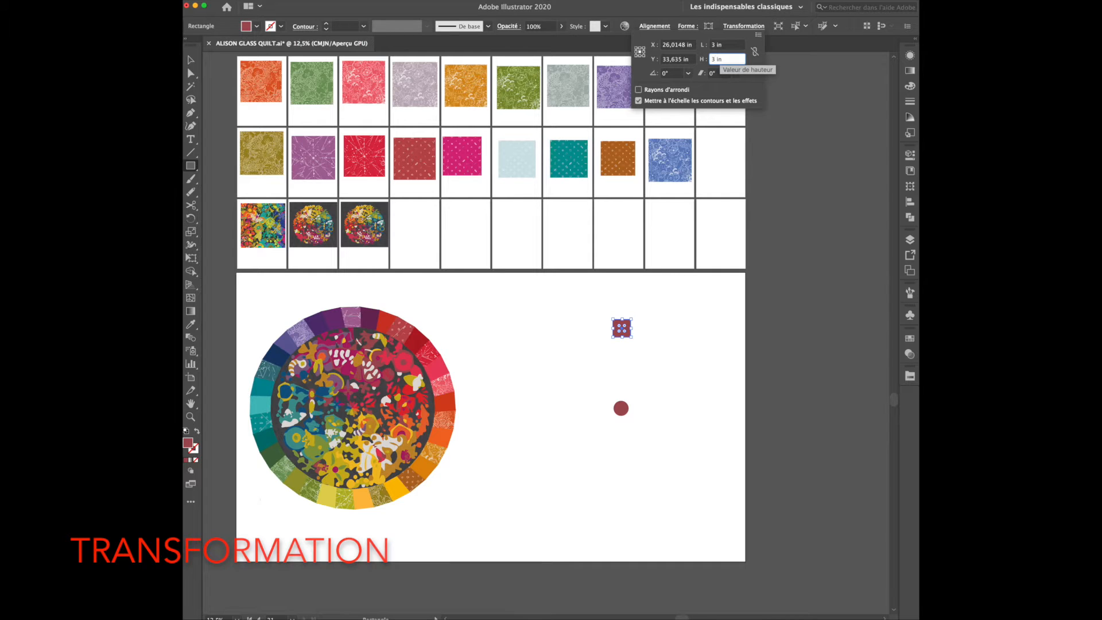
- Align the square and the small circle on their horizontal centres
key("v")
left_click_drag(610, 300, 649, 419)
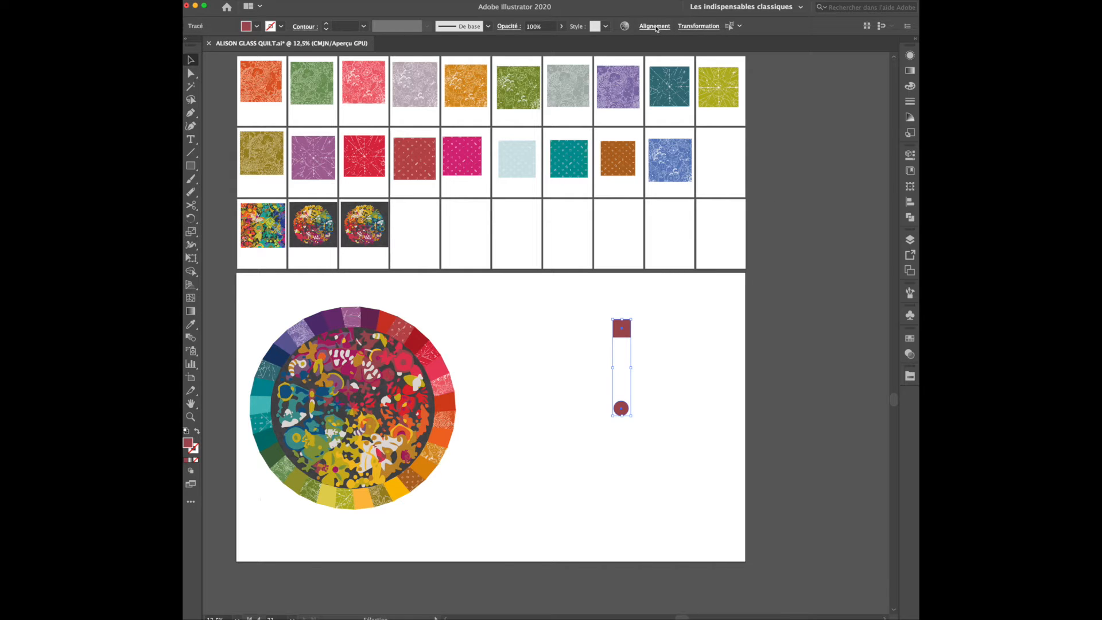
left_click(654, 27)
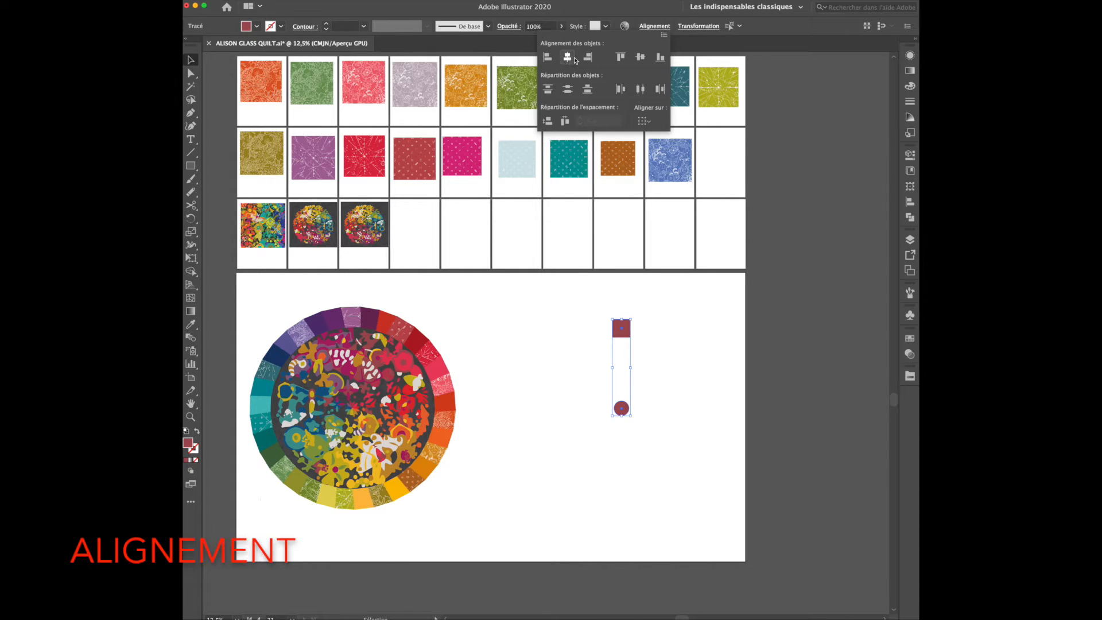
left_click(567, 56)
left_click(660, 355)
- Make a rotated copy of the square around the small circle's centre at an angle of 360/33
left_click(626, 330)
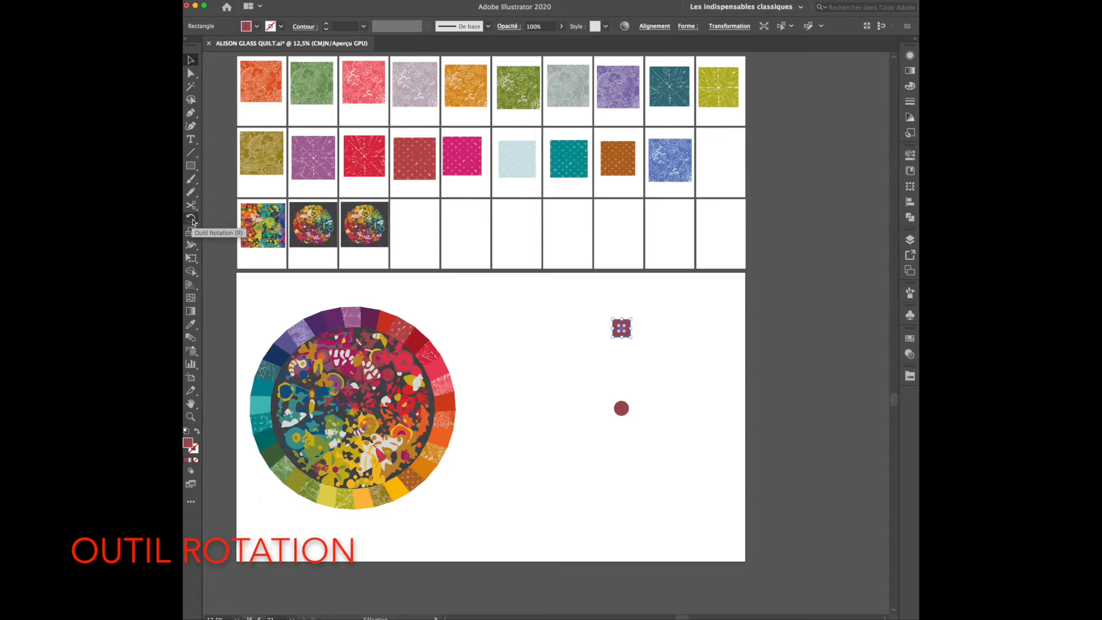
key("r")
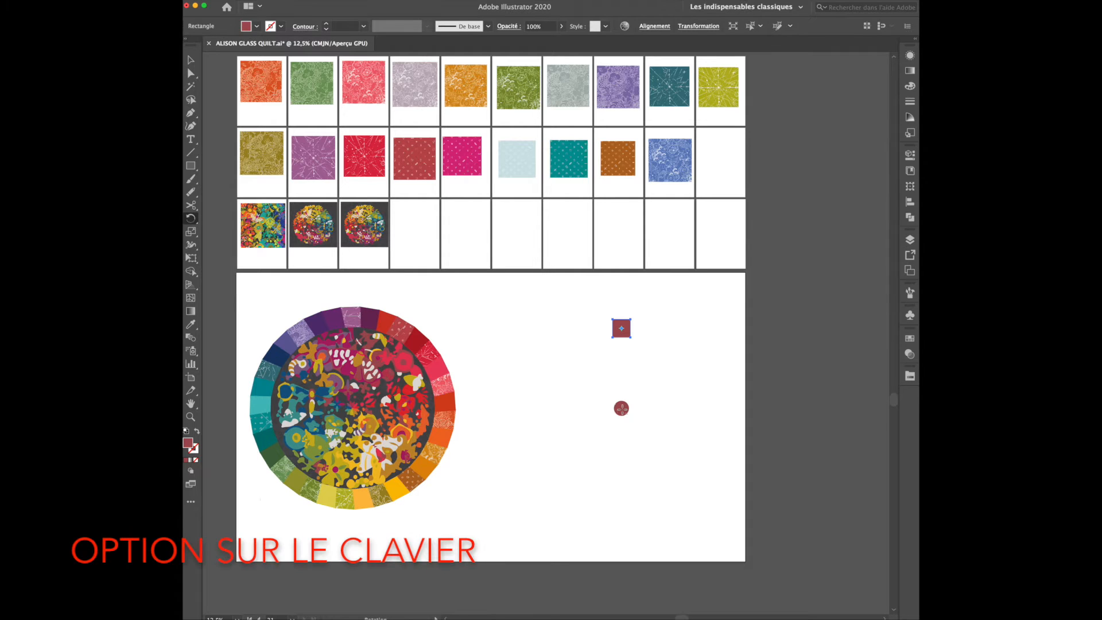
left_click(620, 408, "alt")
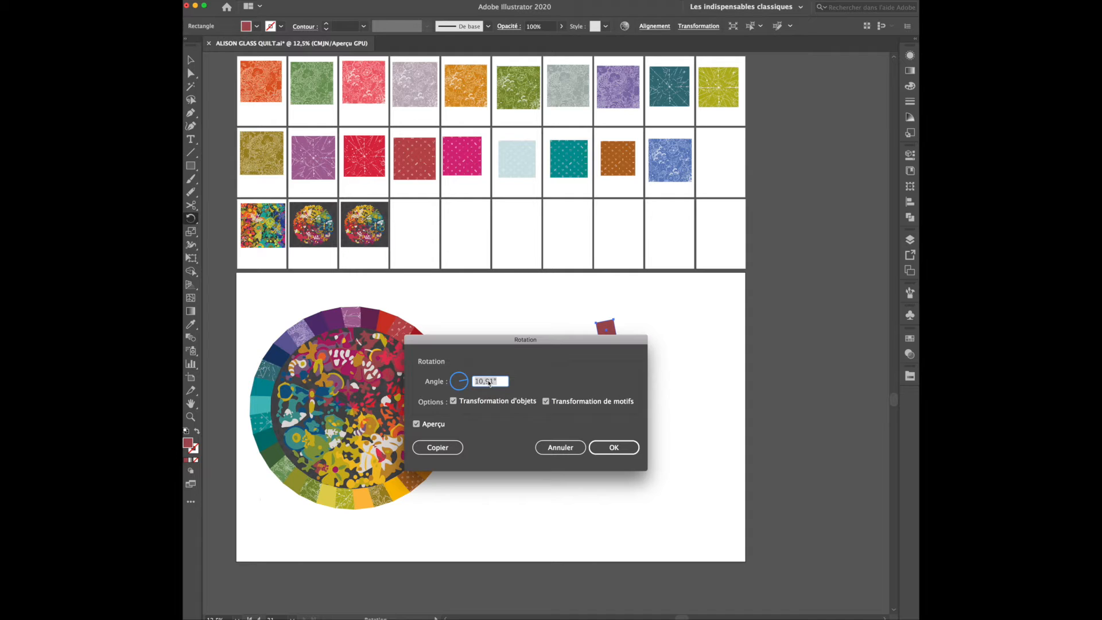
type("360/")
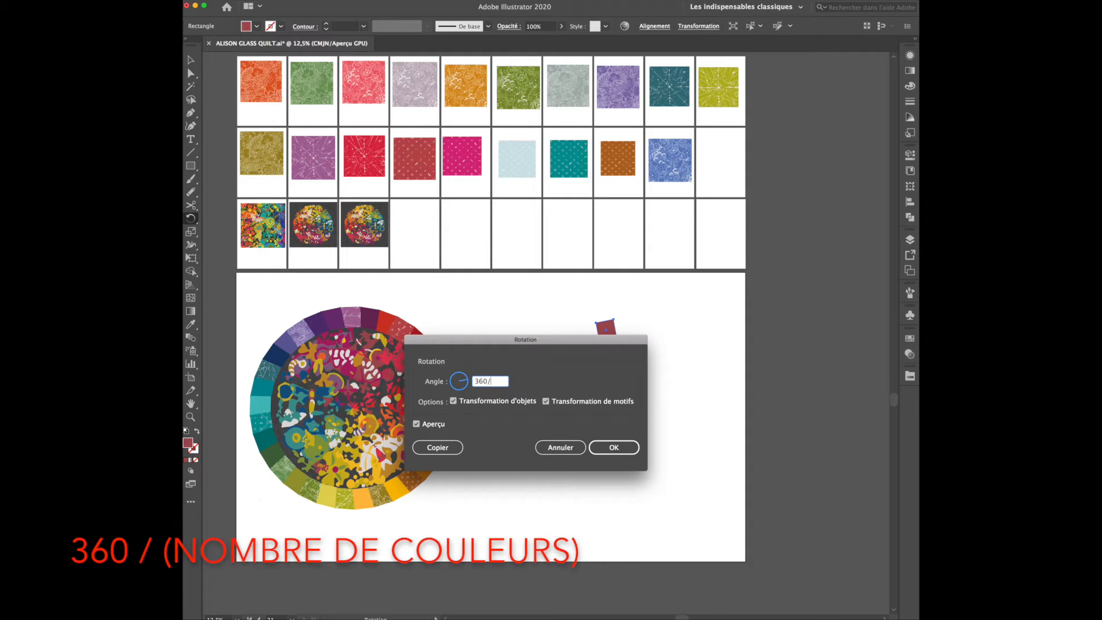
type("33")
left_click(438, 447)
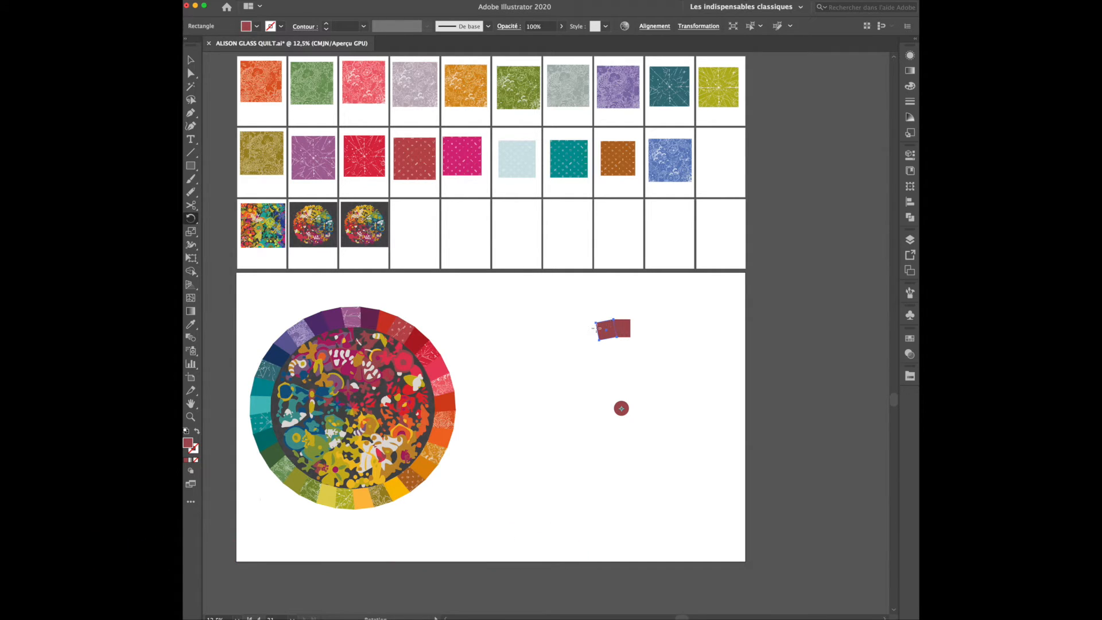
- Repeat the rotated copy of the square around the circle until the squares form a closed ring
key("v")
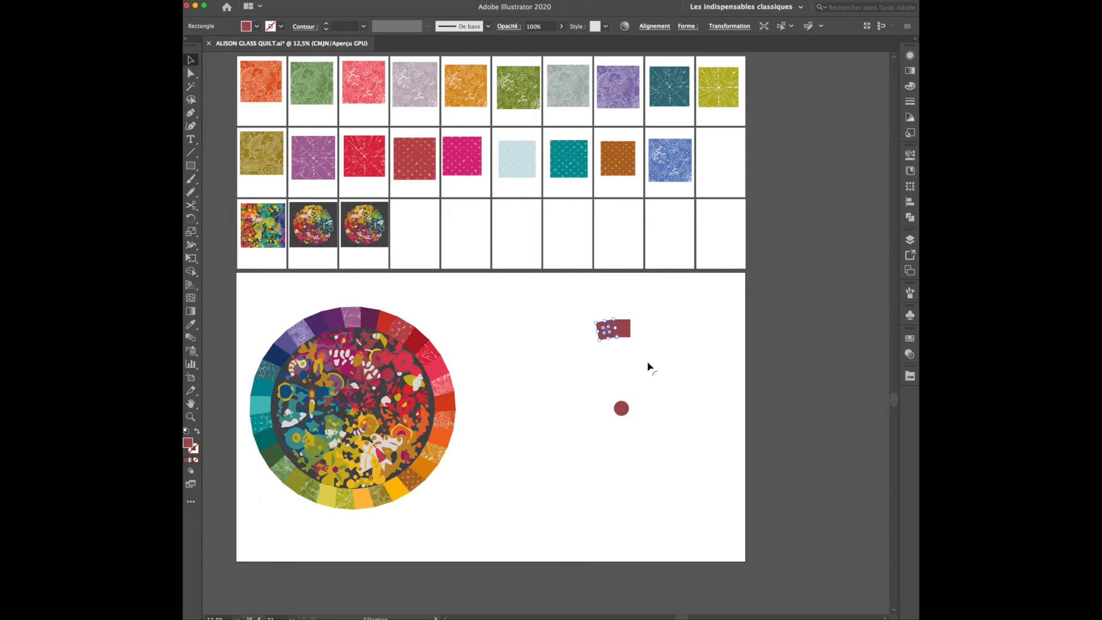
key("super+d")
key("super+d")
key("super+d")
key("super+d")
key("super+d")
key("super+d")
key("super+d")
key("super+d")
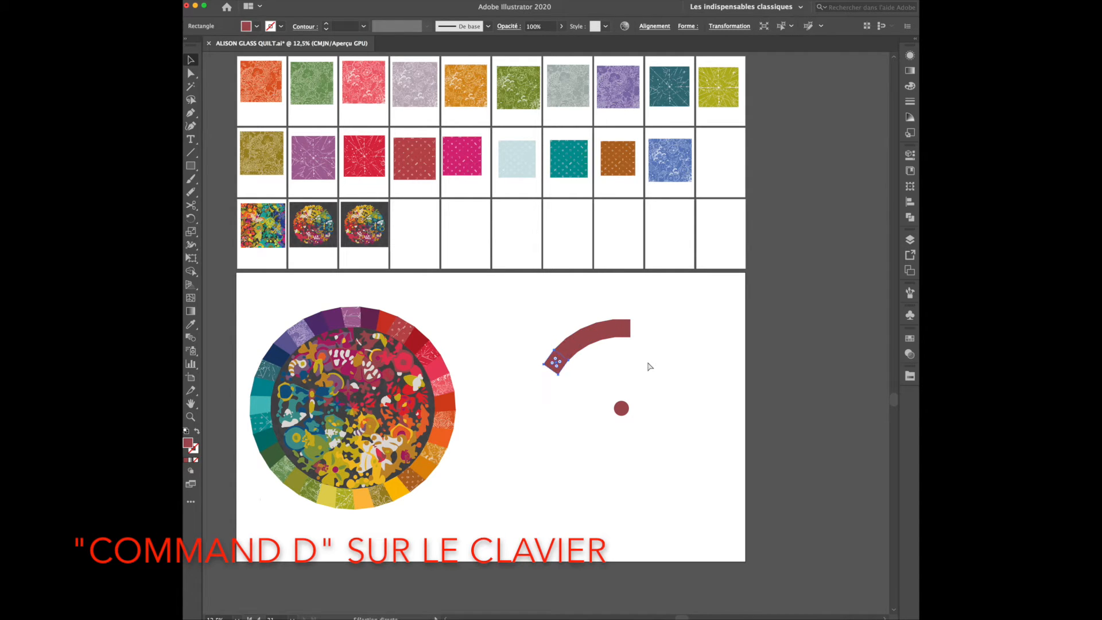
key("super+d")
key("super+d")
key("super+d")
key("super+d")
key("super+d")
key("super+d")
key("super+d")
key("super+d")
key("super+d")
key("super+d")
key("super+d")
key("super+d")
key("super+d")
key("super+d")
key("super+d")
key("super+d")
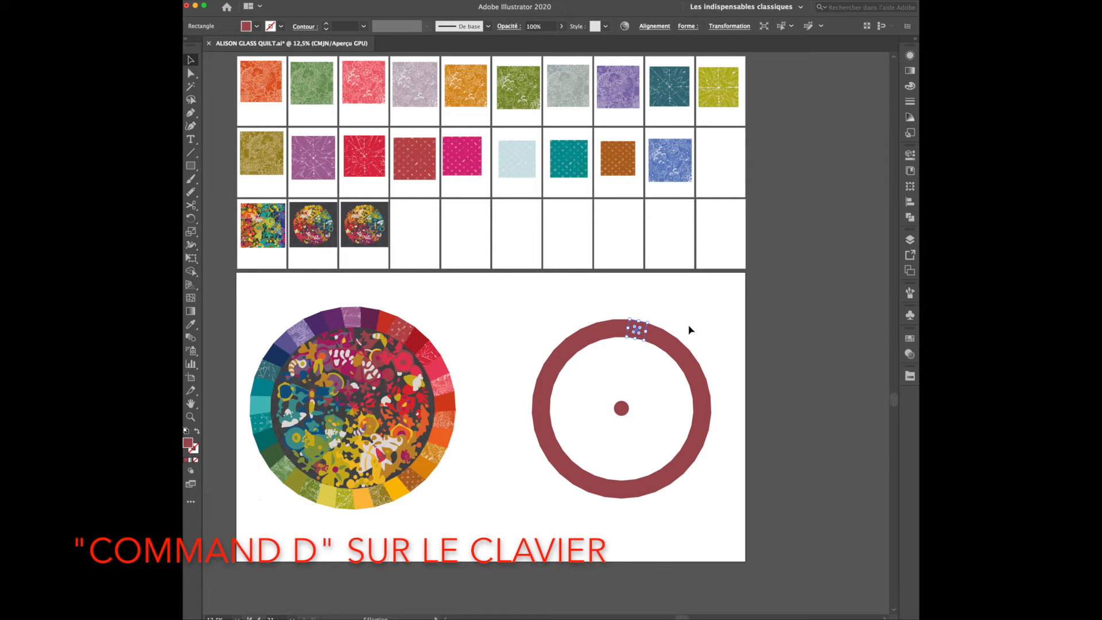
left_click(690, 330)
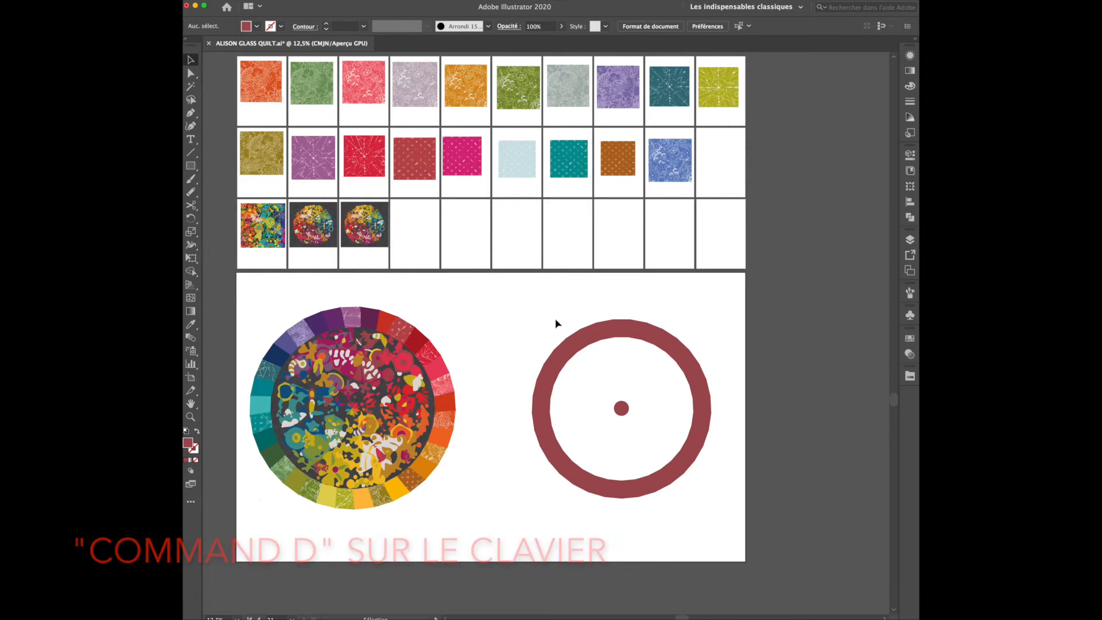
- Apply a grey fill and a grey stroke to the ring of squares and the centre circle
left_click_drag(514, 302, 718, 525)
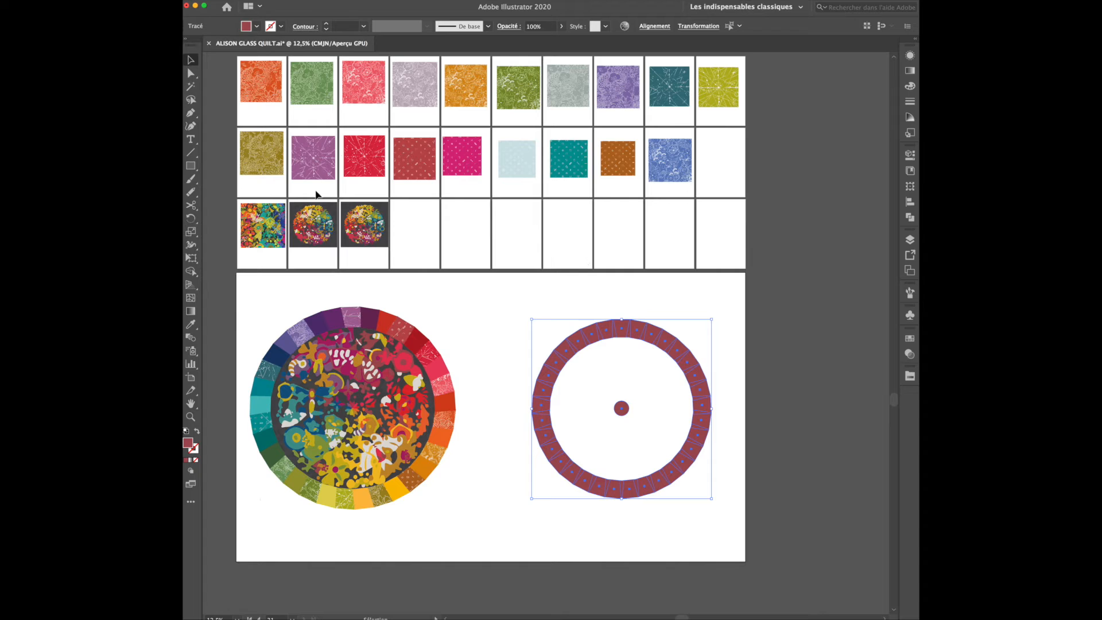
left_click(281, 27)
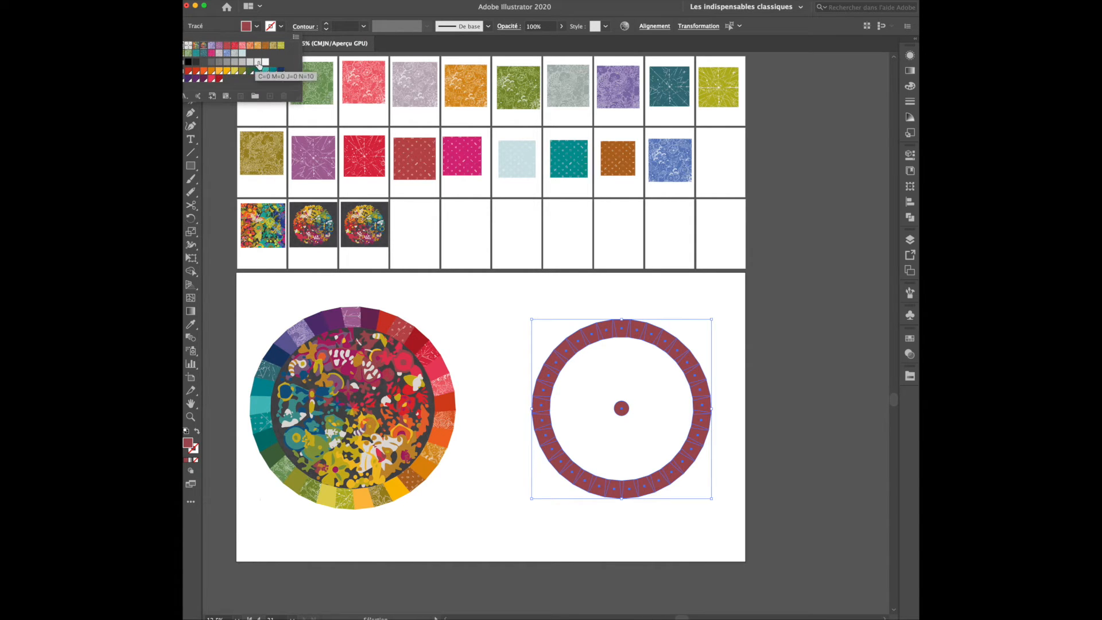
left_click(228, 63)
left_click(277, 83)
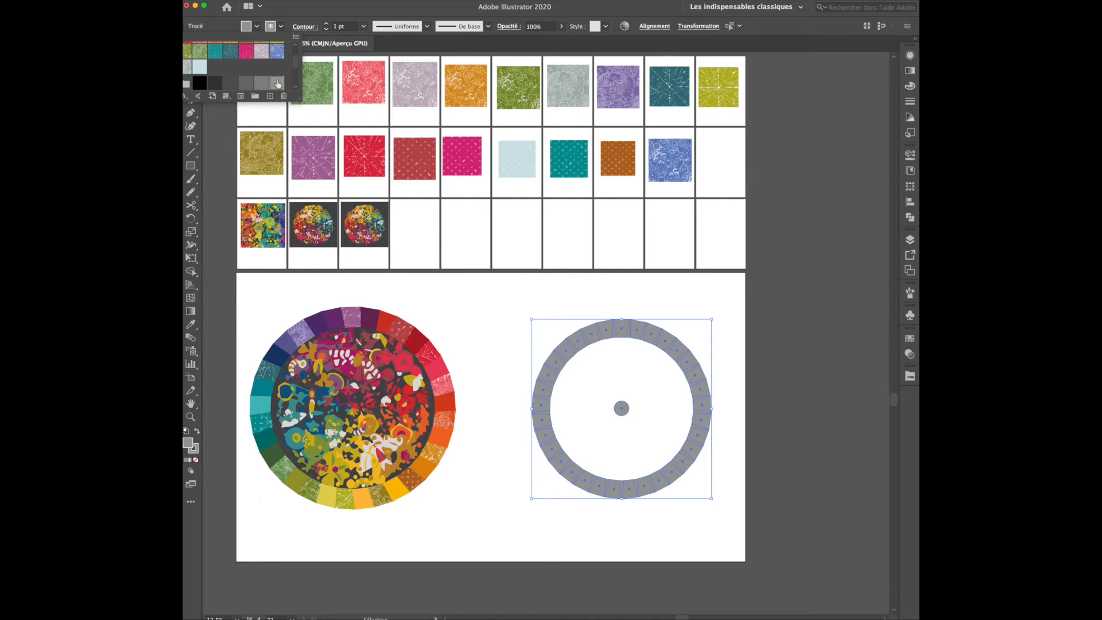
left_click(505, 361)
left_click(505, 361)
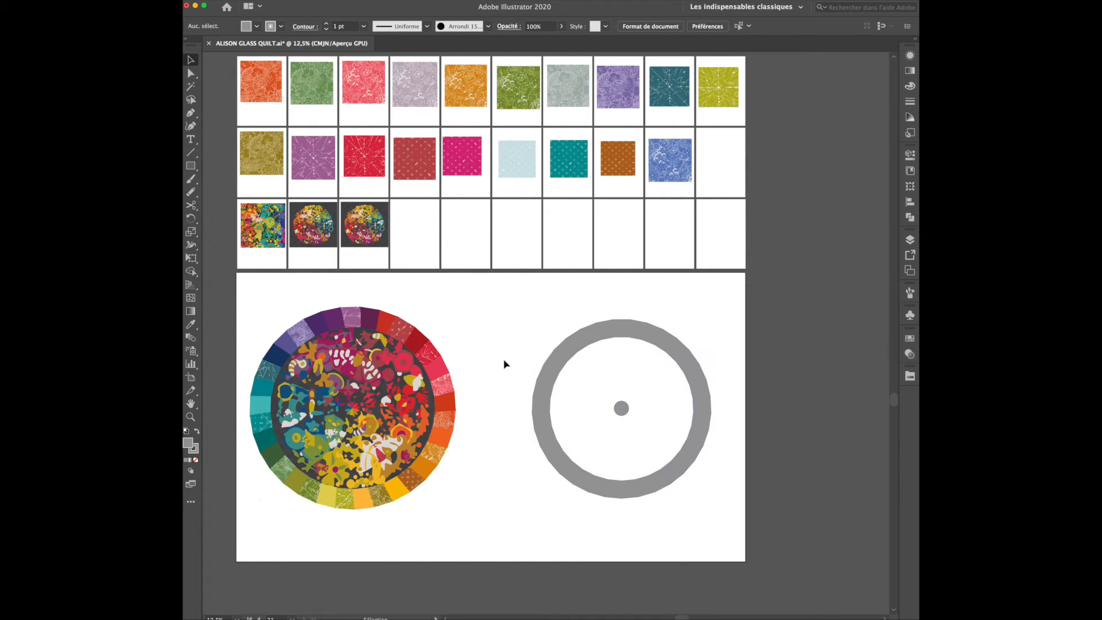
- Give all the squares of the grey ring and the centre circle a black stroke of 2 pt
left_click_drag(562, 348, 716, 499)
left_click(281, 26)
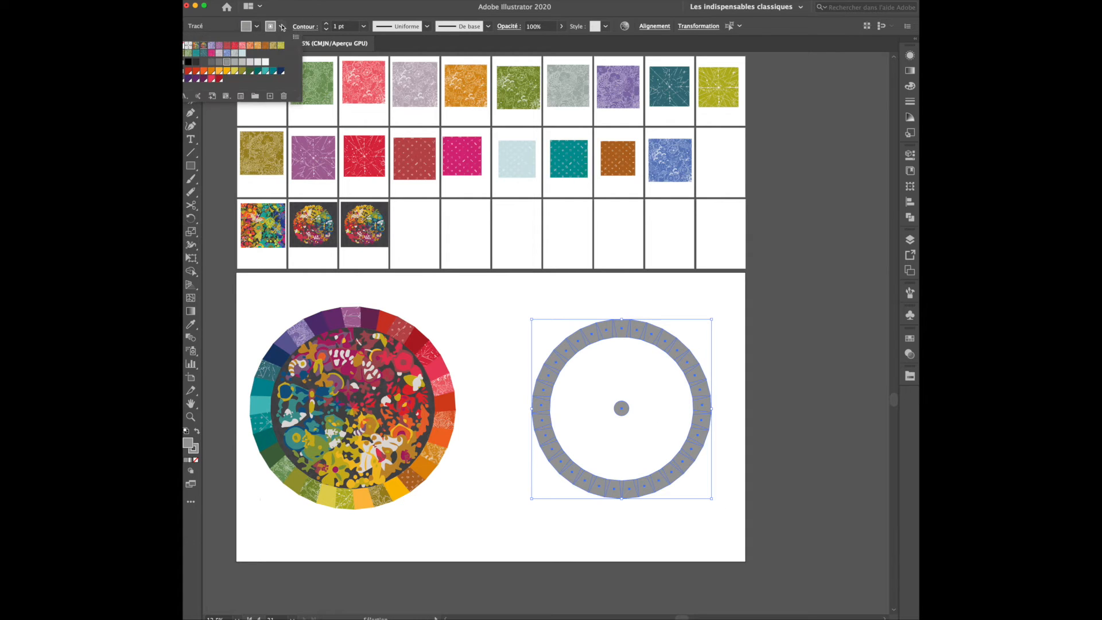
left_click(188, 62)
left_click(364, 27)
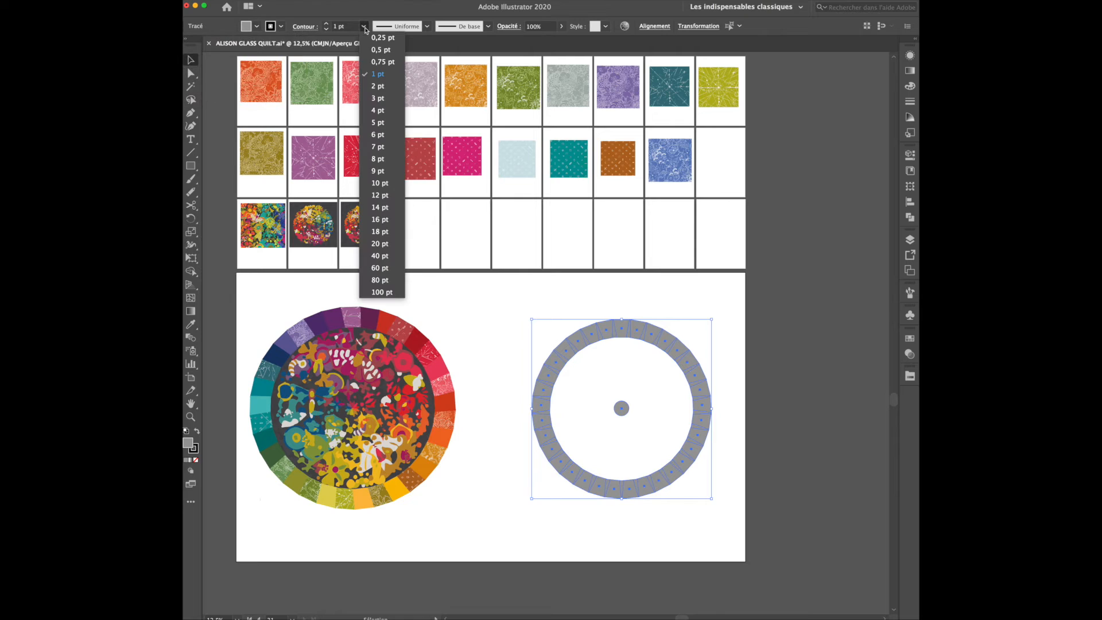
left_click(381, 88)
left_click(563, 300)
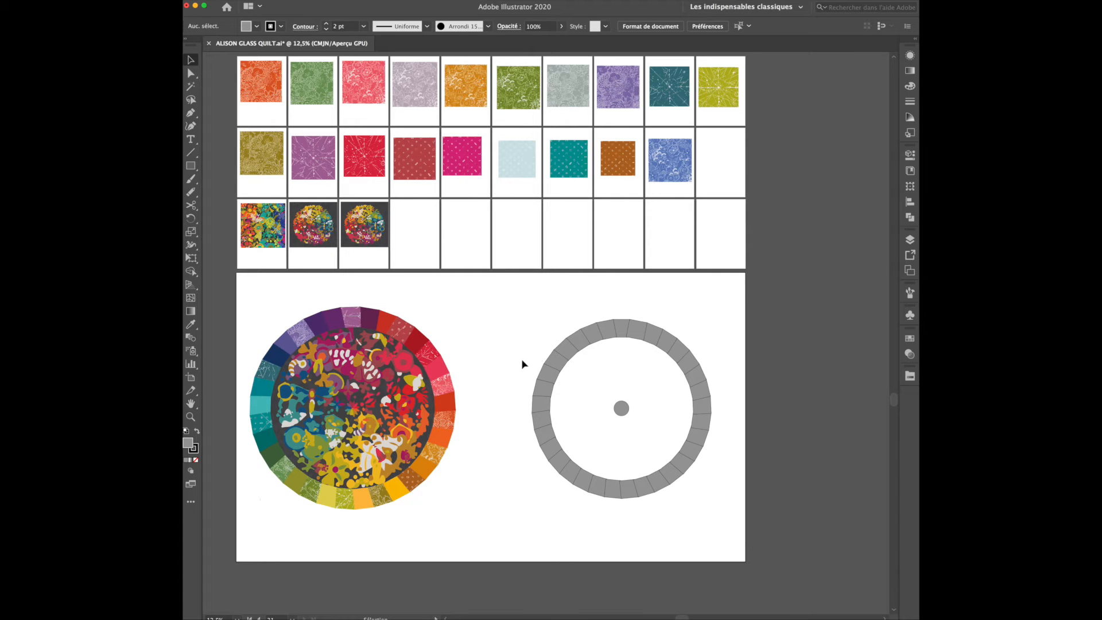
- Fill the ring square just left of the topmost one with the purple floral pattern and the third square clockwise with the mauve pattern
left_click(605, 334)
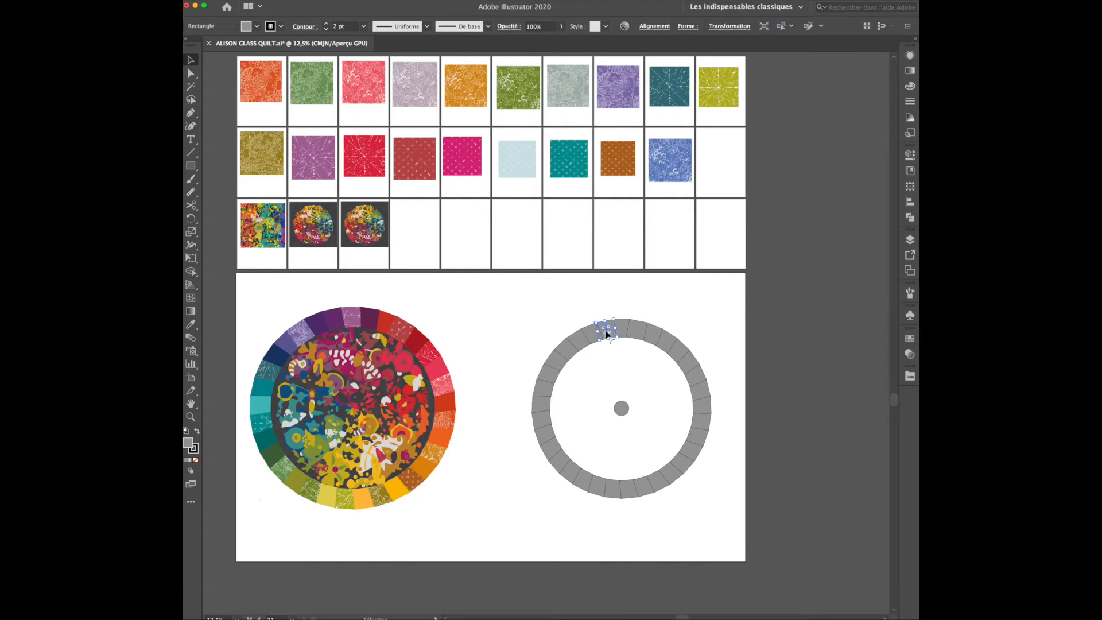
left_click(910, 339)
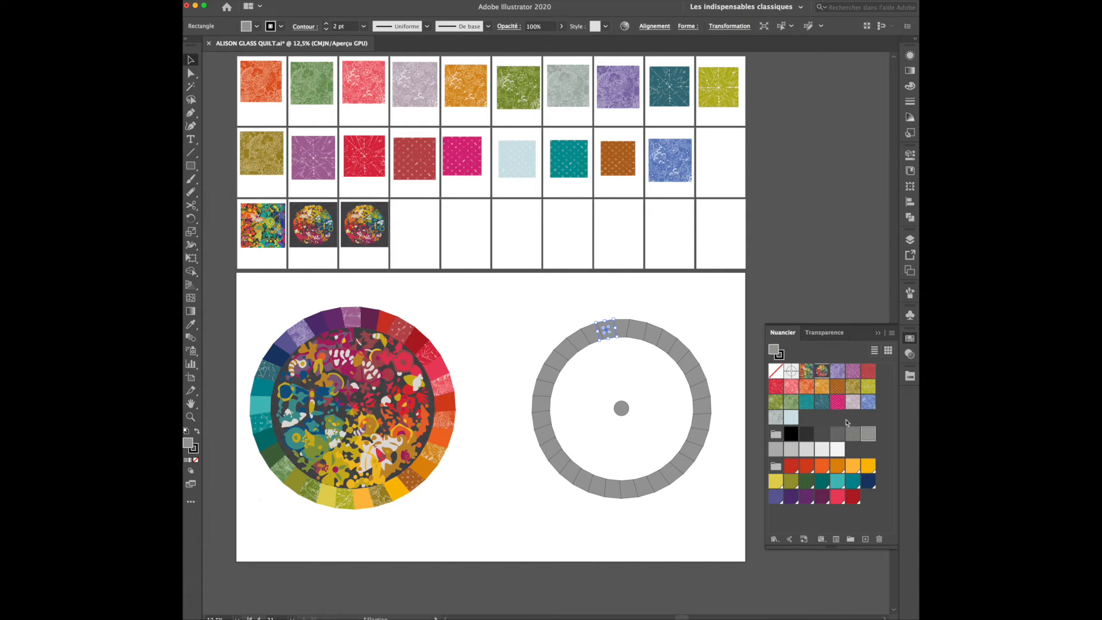
left_click(837, 370)
left_click(652, 338)
left_click(853, 370)
- Fill a square on the ring's upper-right arc with the dotted brick-red pattern and the rightmost square with the bright red pattern
left_click(687, 362)
left_click(870, 372)
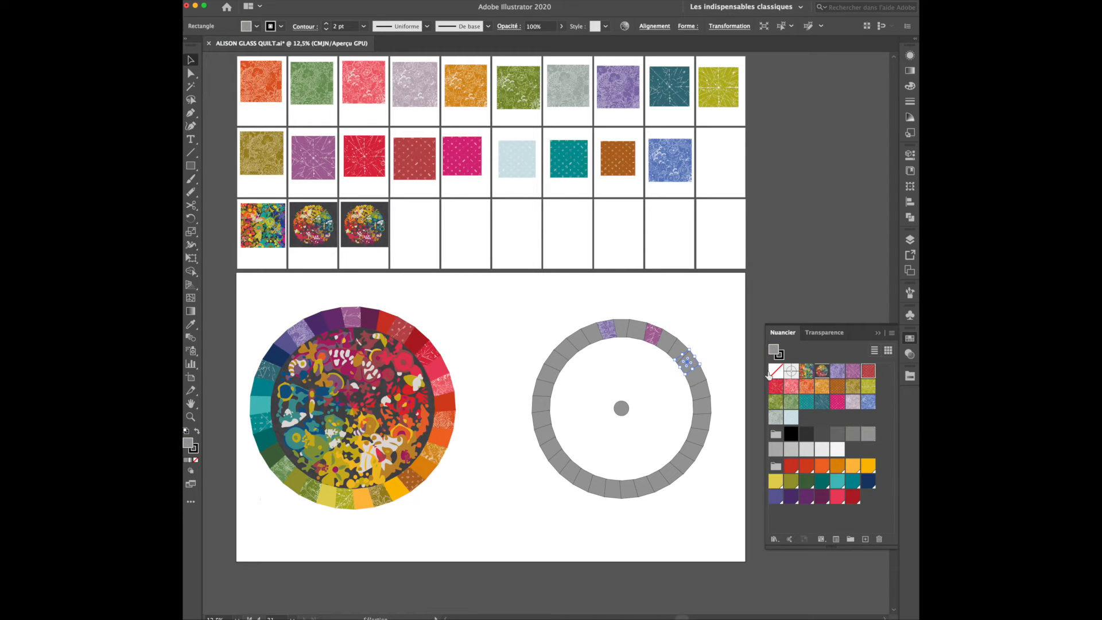
left_click(705, 406)
left_click(775, 385)
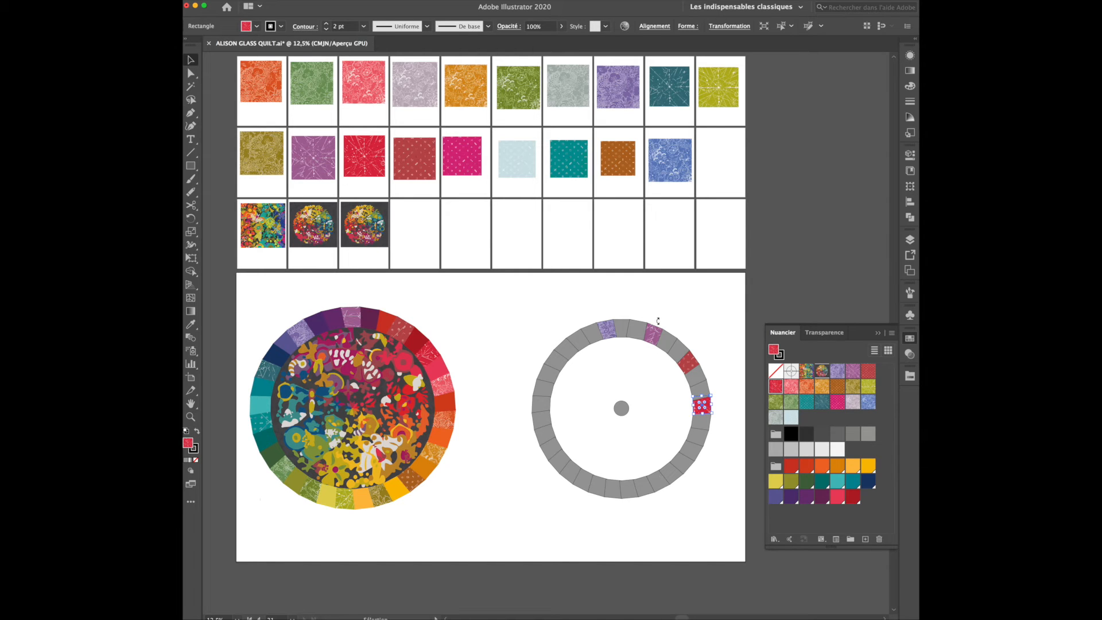
left_click(703, 333)
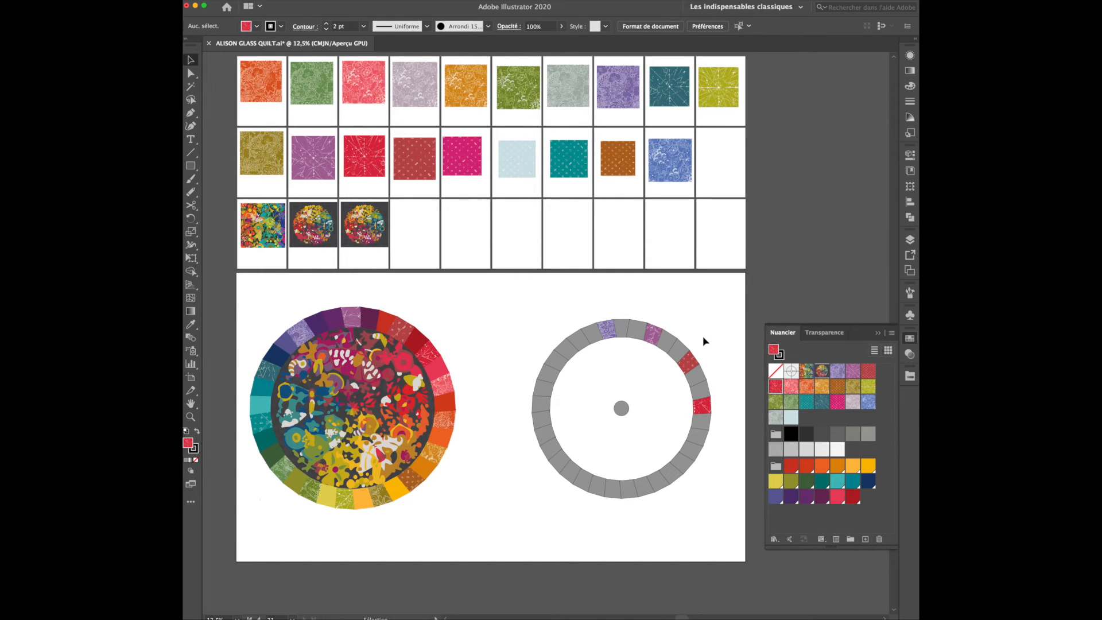
- Fill the topmost ring square, beside the purple floral one, with a dark indigo from the SpoonflowerColorMapV2-1 library
left_click(877, 333)
left_click(910, 376)
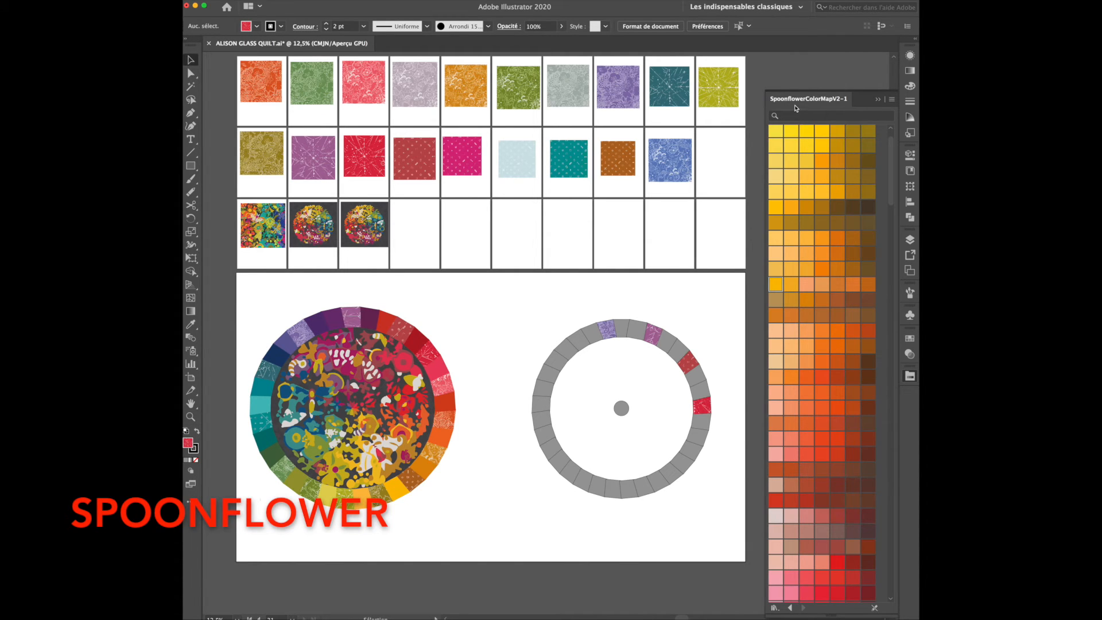
scroll(821, 200, "down", 15)
scroll(820, 201, "up", 10)
scroll(820, 200, "down", 5)
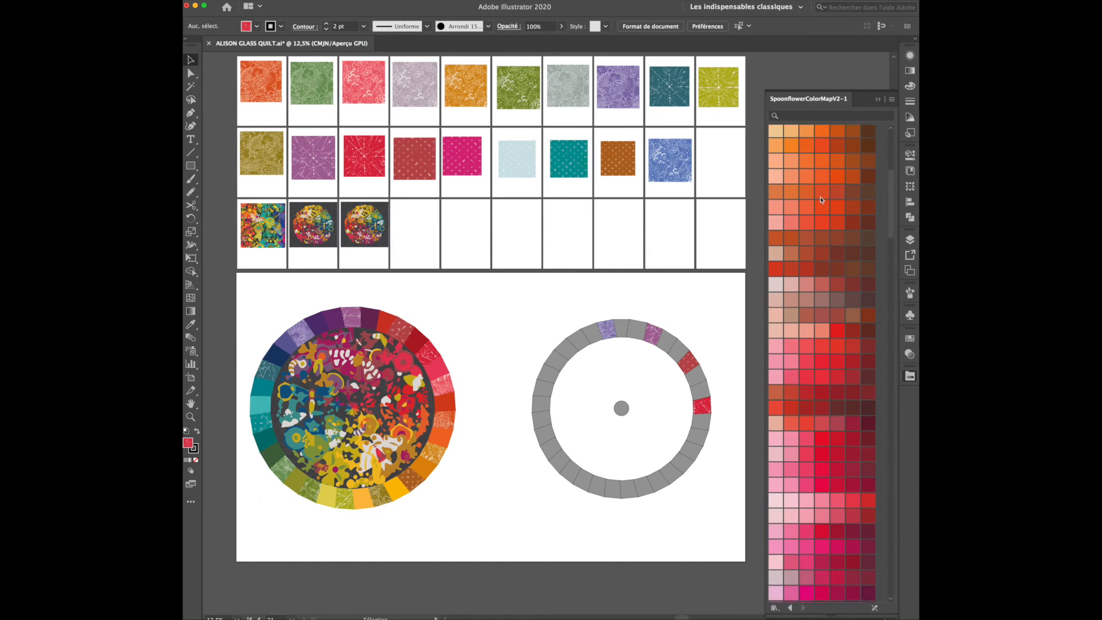
scroll(820, 200, "down", 5)
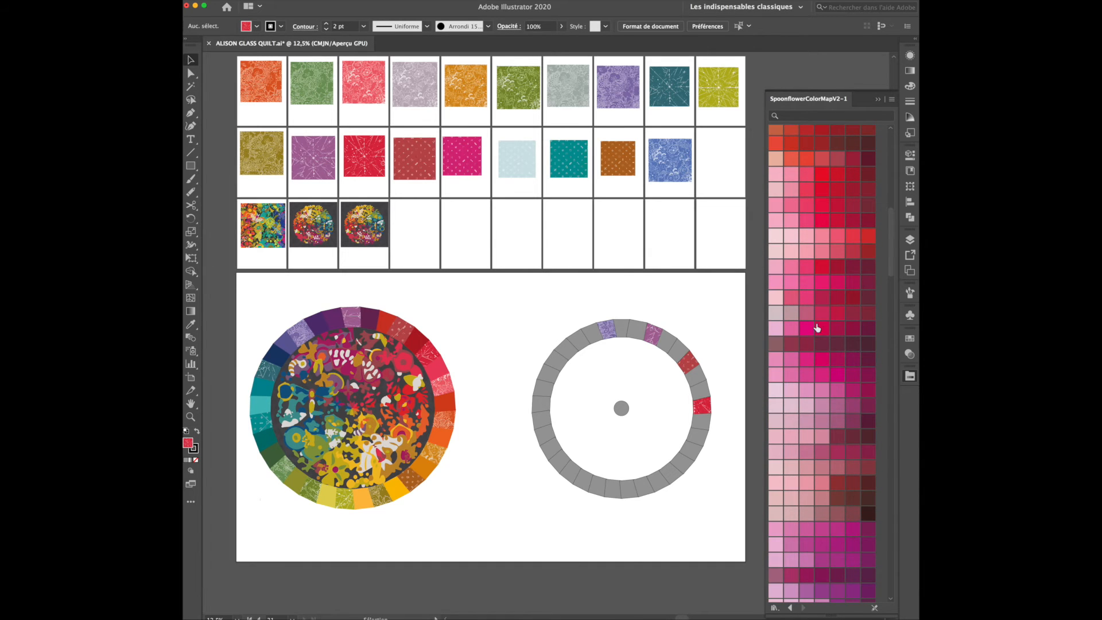
left_click(622, 329)
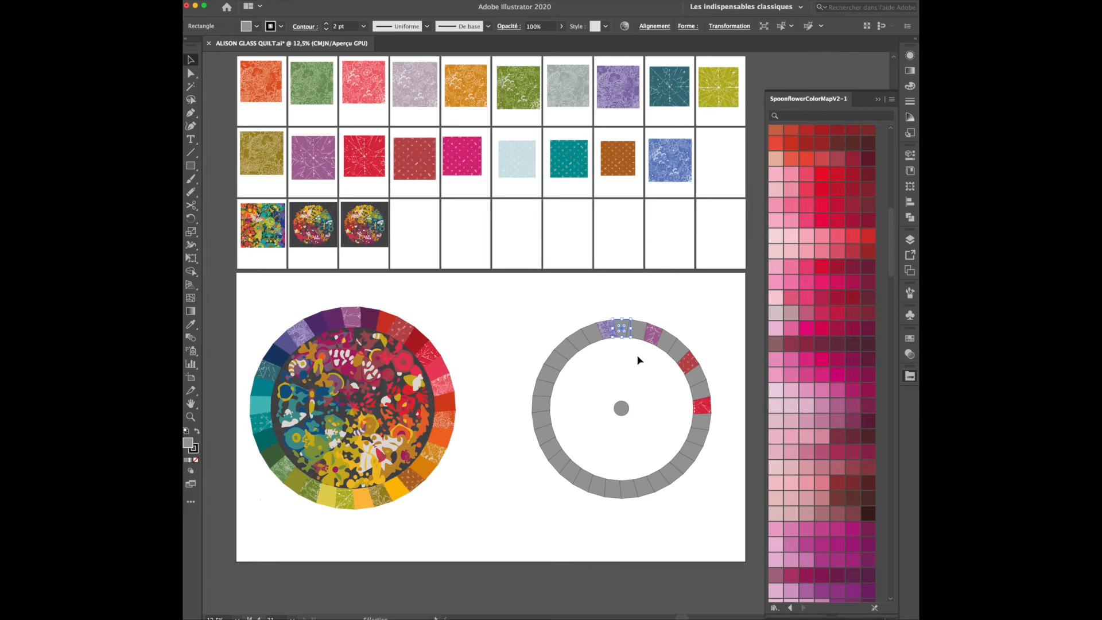
scroll(835, 364, "down", 10)
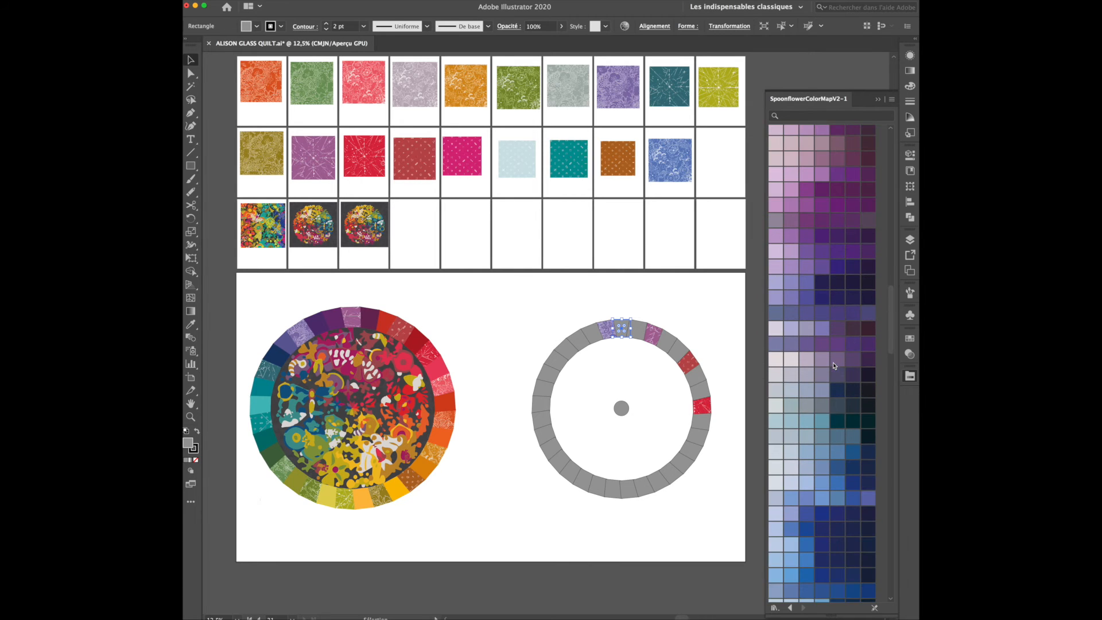
scroll(835, 365, "down", 1)
scroll(835, 365, "down", 2)
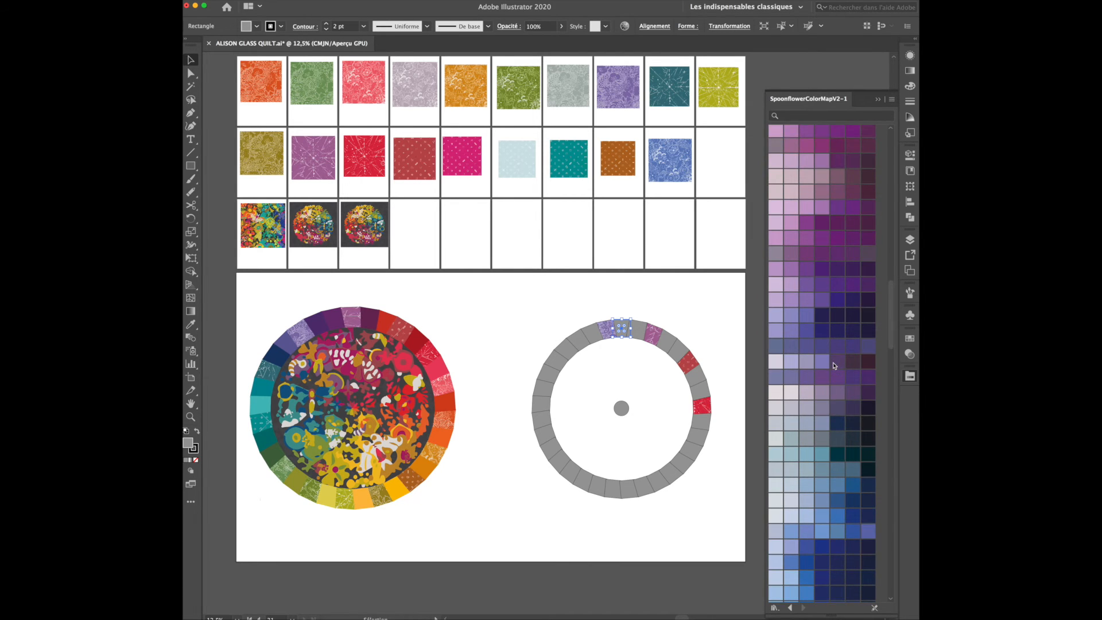
left_click(852, 290)
- Fill the ring square between the indigo and mauve-patterned squares with a solid violet from the SpoonflowerColorMapV2-1 library
left_click(636, 329)
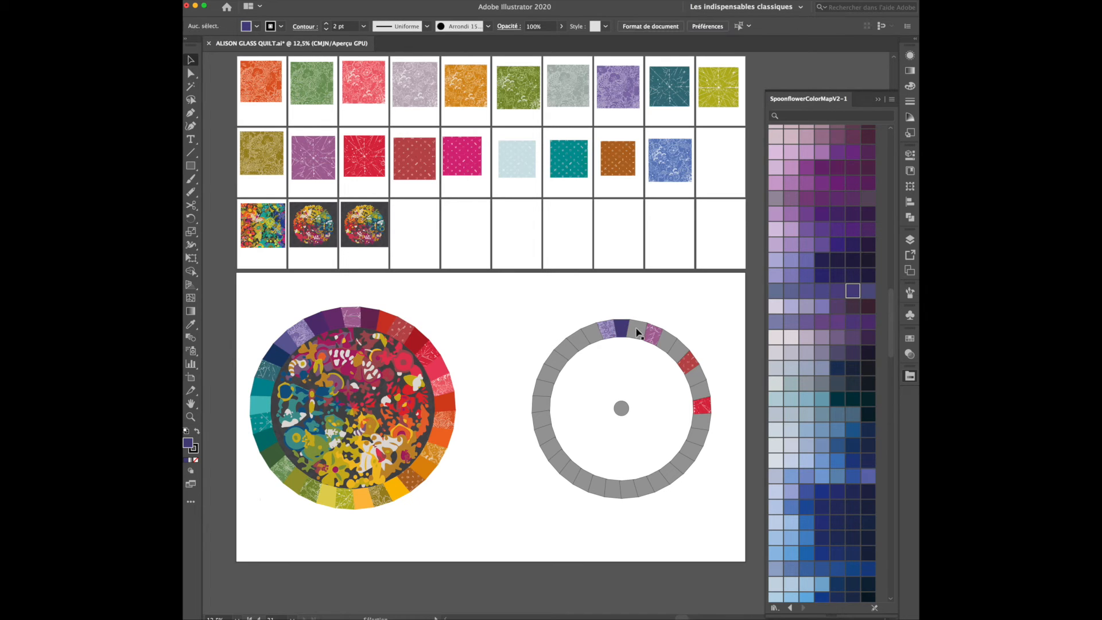
left_click(836, 323)
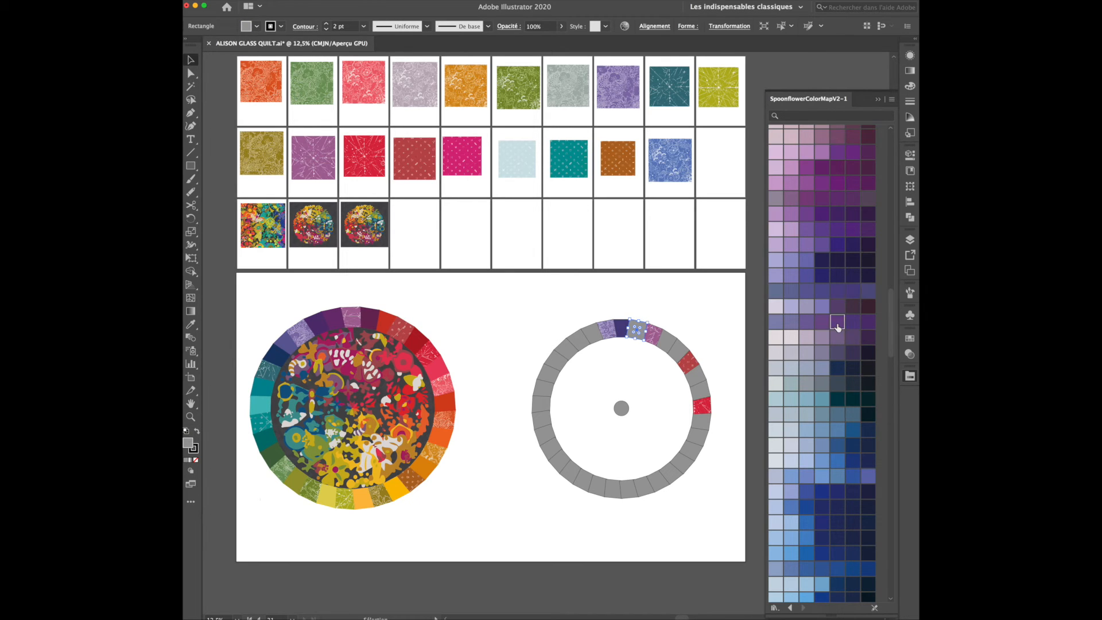
left_click(692, 319)
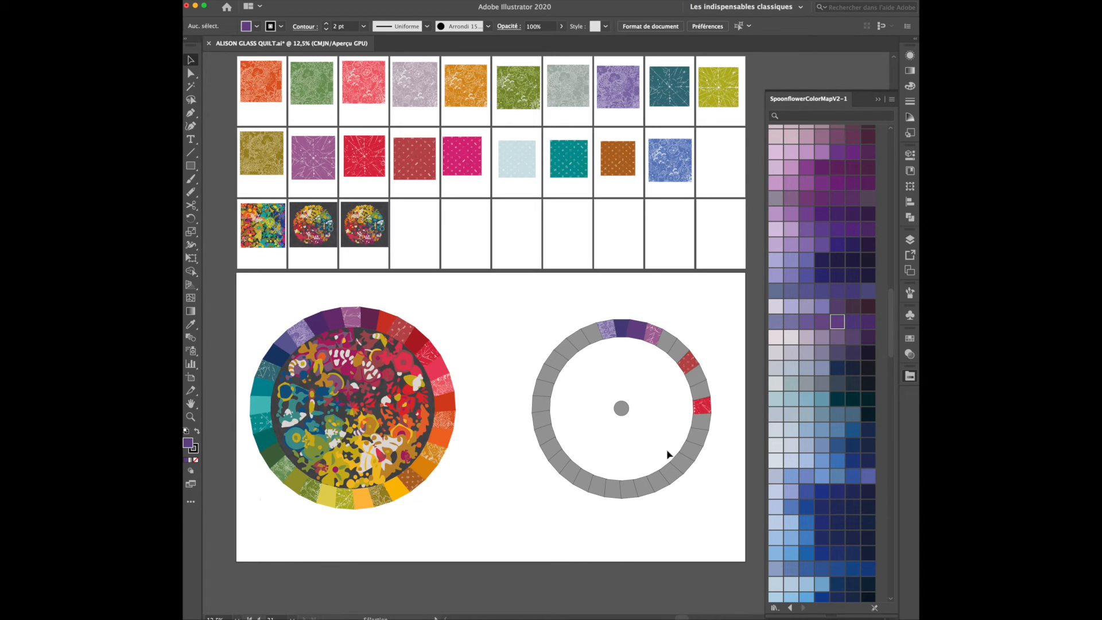
- Delete the small circle at the ring's centre and close the Spoonflower colour library
left_click_drag(621, 409, 621, 409)
key("Delete")
left_click(877, 101)
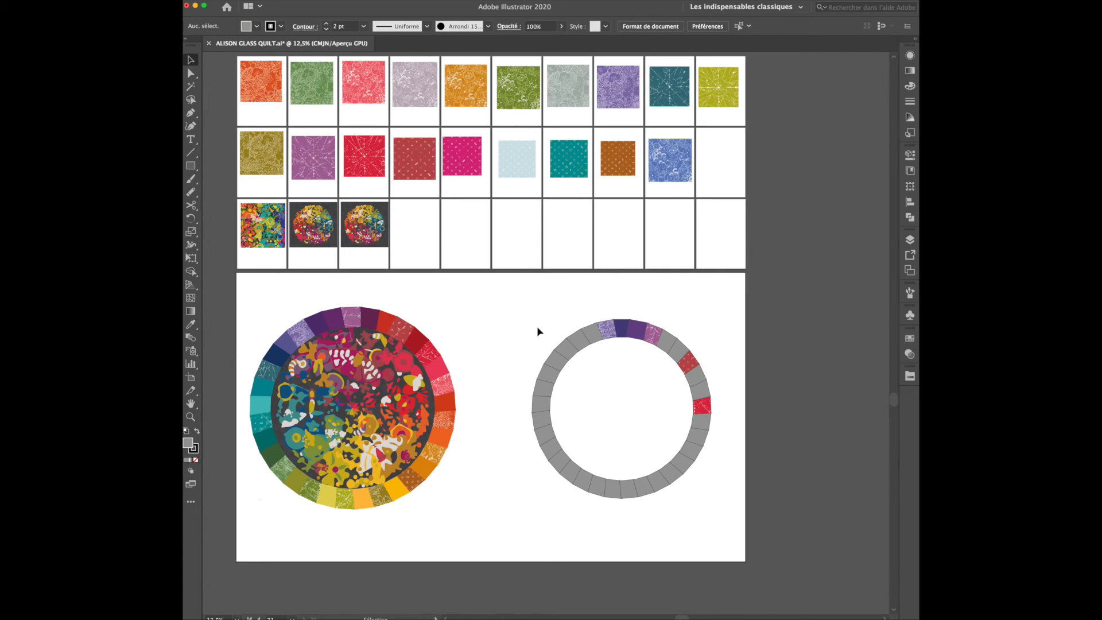
- Select the solid indigo and violet squares and look up the ALISON GLASS library among the user swatch libraries
left_click(622, 328)
left_click(639, 332, "shift")
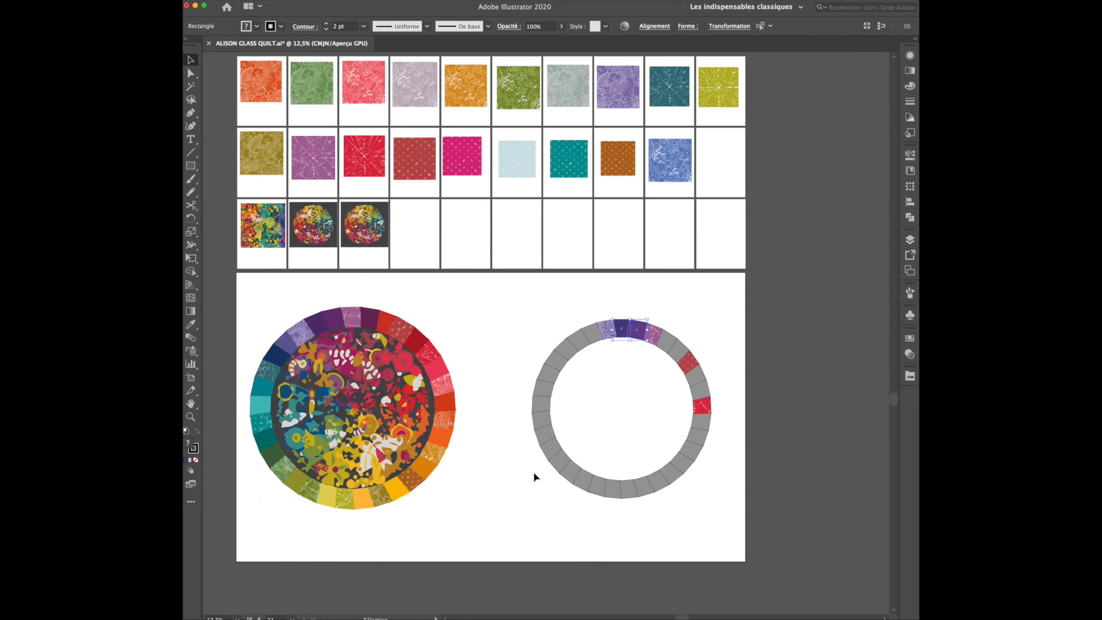
left_click(909, 338)
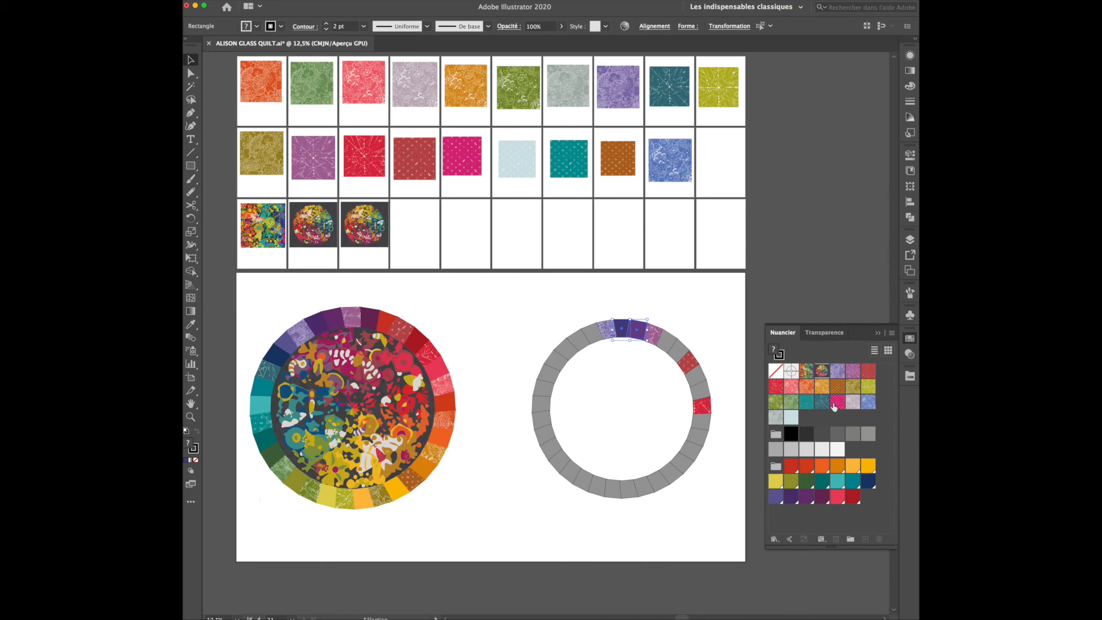
left_click(774, 539)
mouse_move(848, 587)
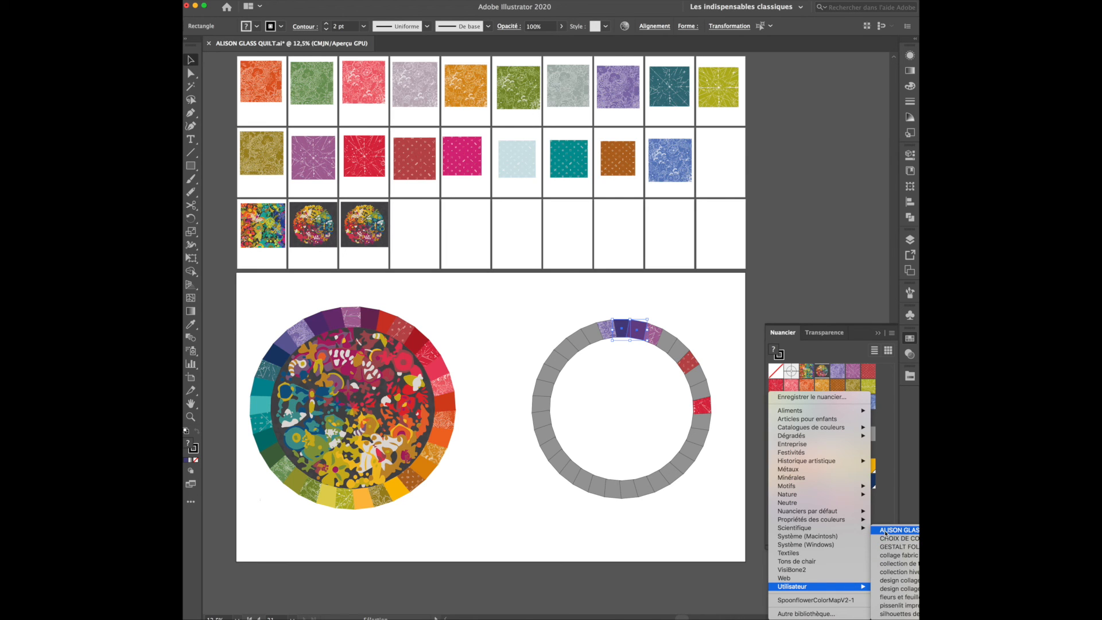
left_click(909, 530)
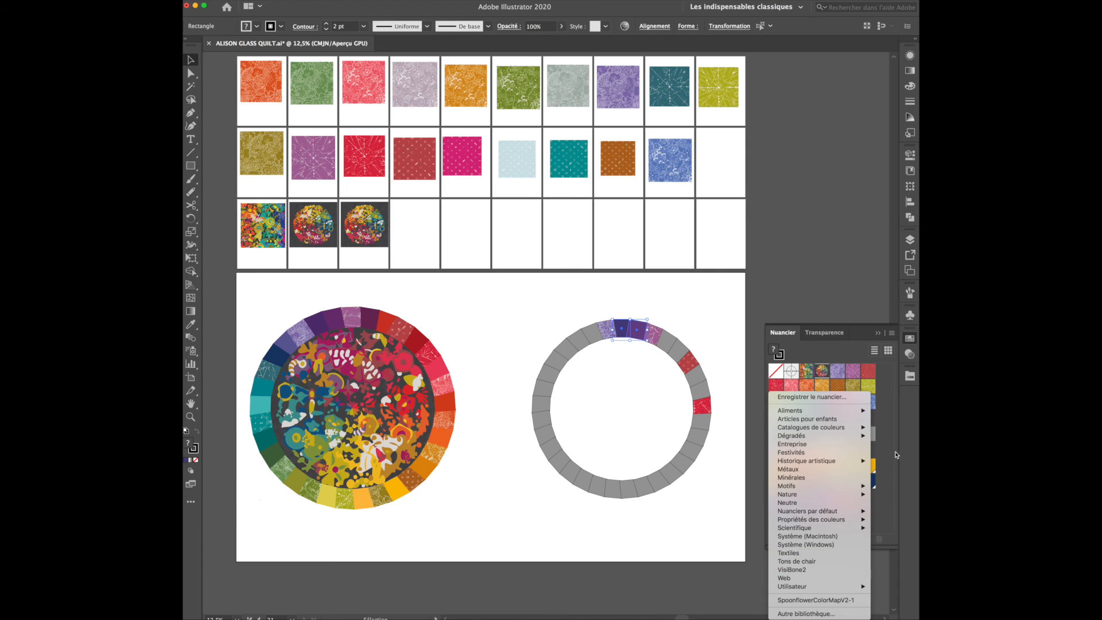